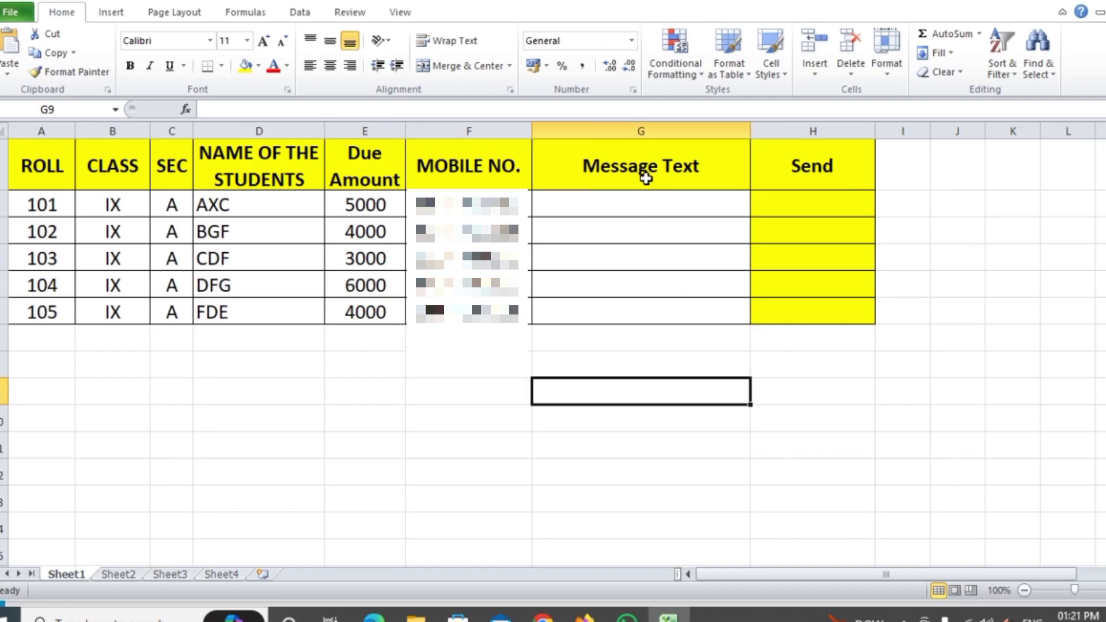
Step: In G2, begin the formula ="Dear "&D2&" your Pending Amound is "& joining greeting and name
click(615, 209)
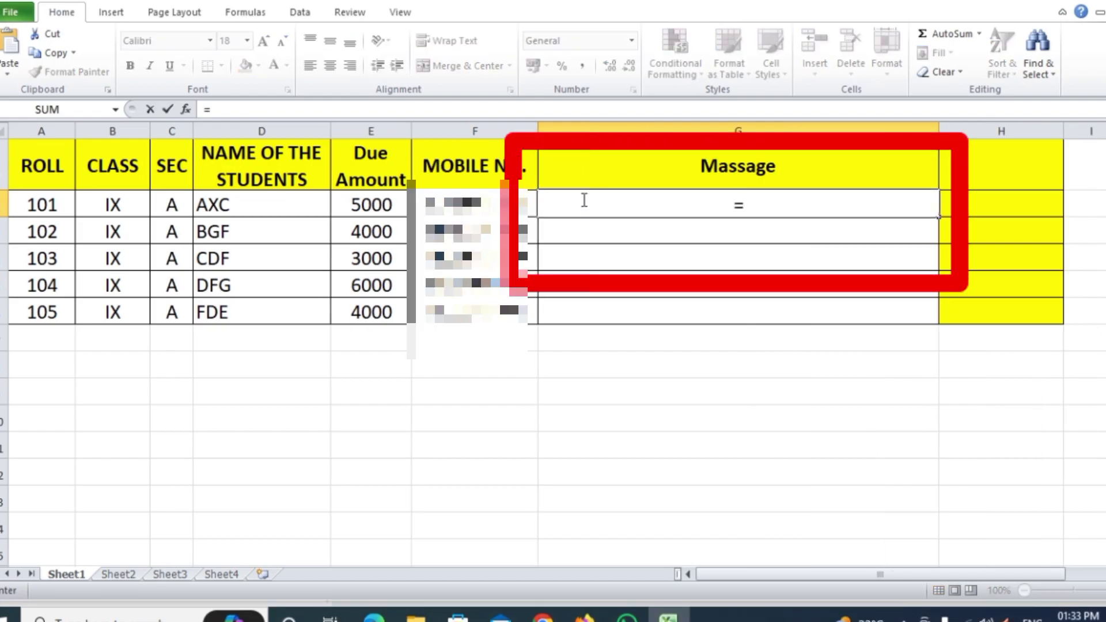
text(")
text(Dear )
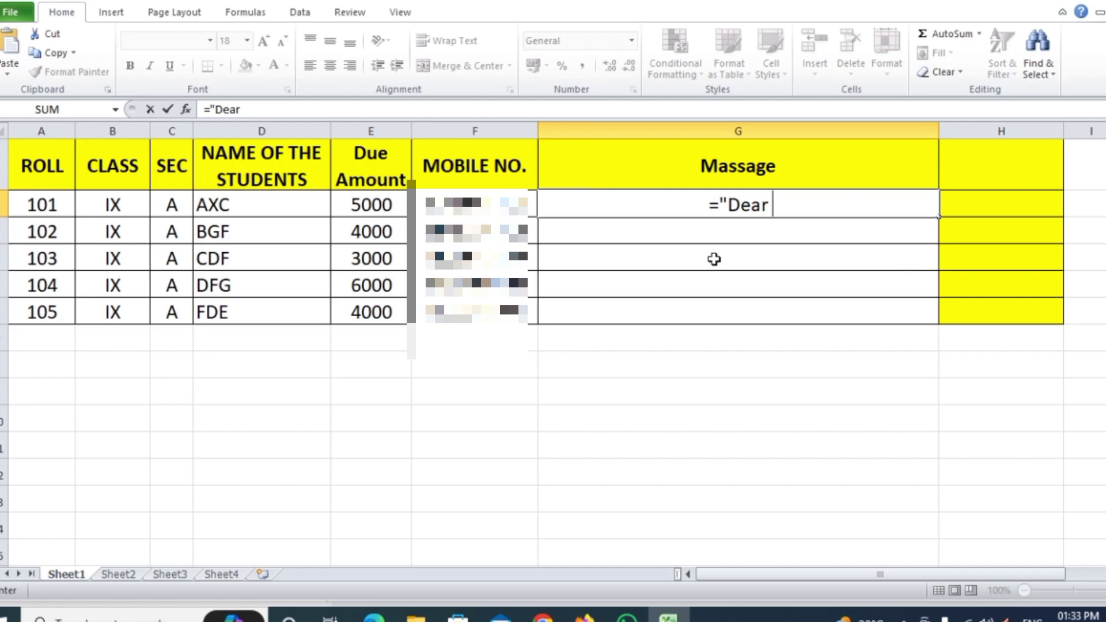
text(")
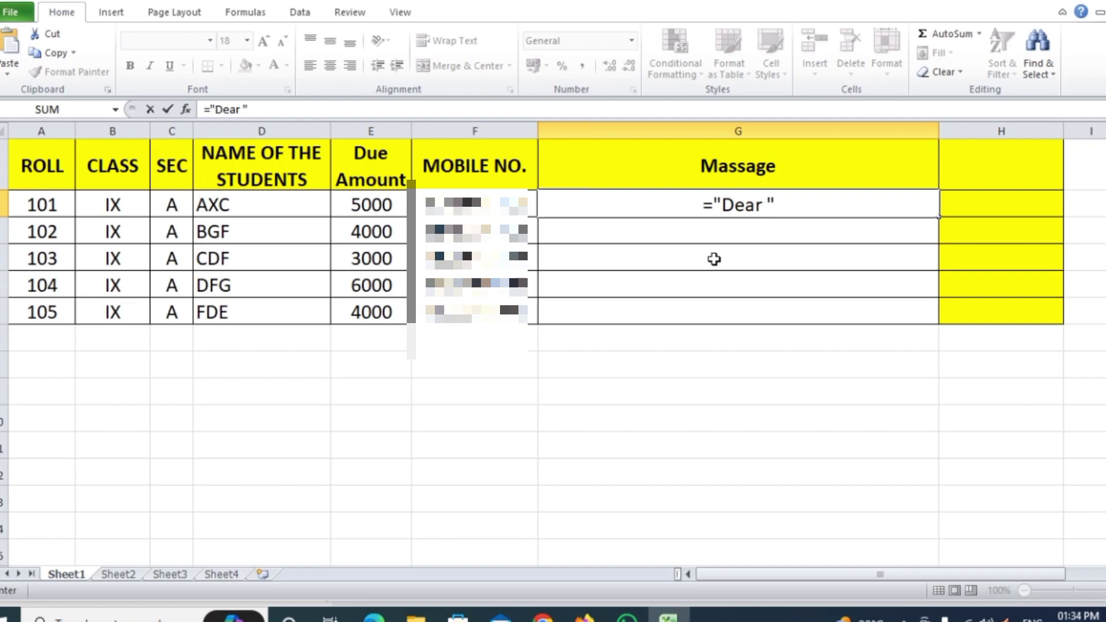
text(&)
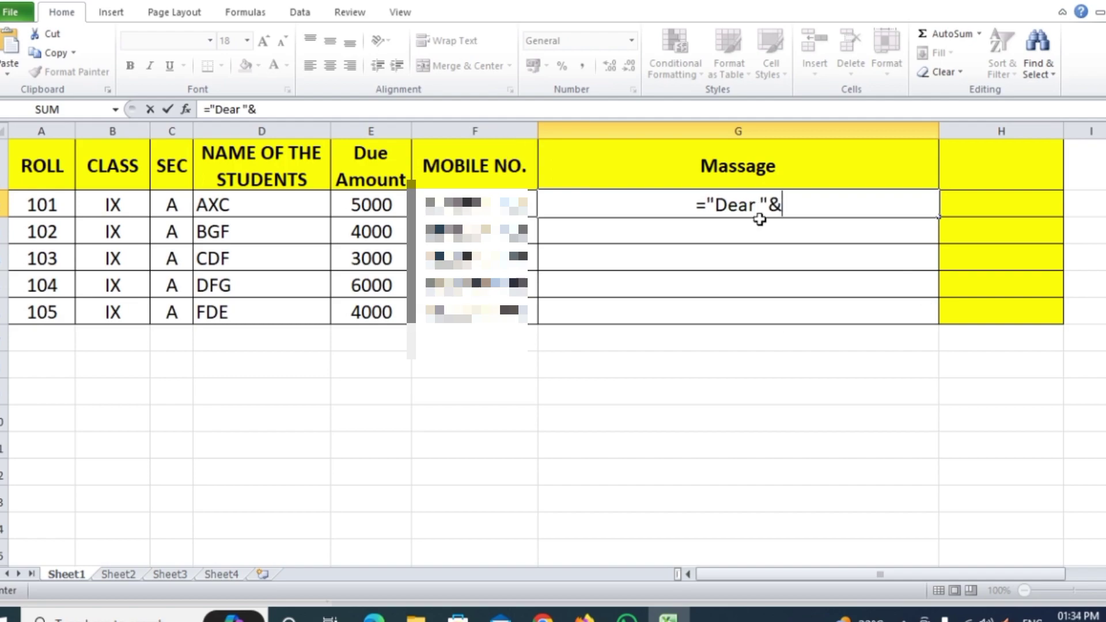
click(234, 206)
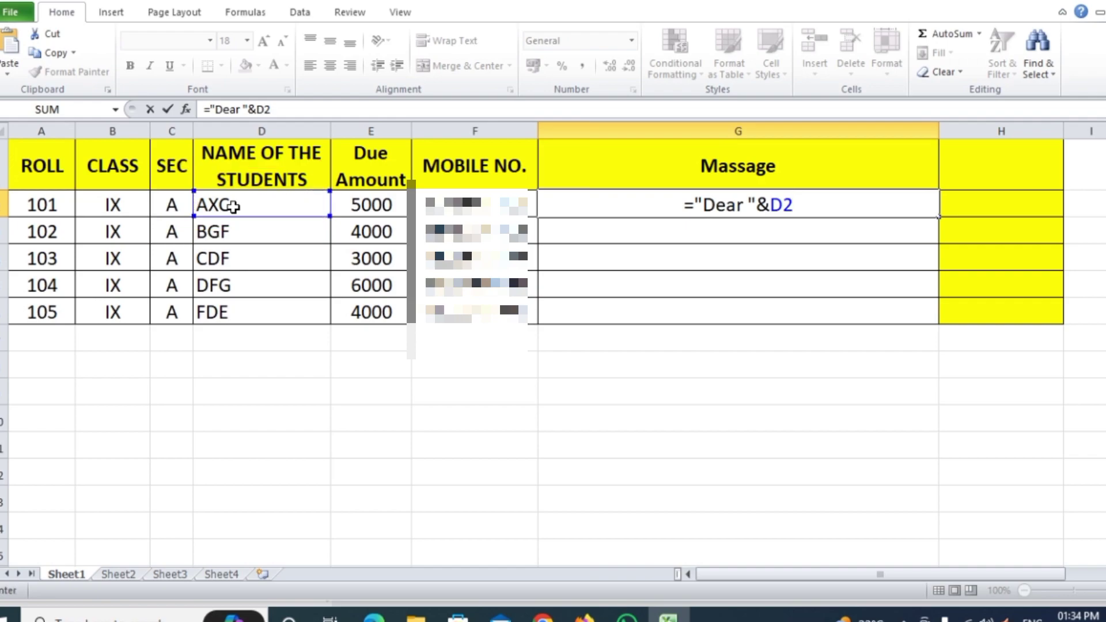
text( &)
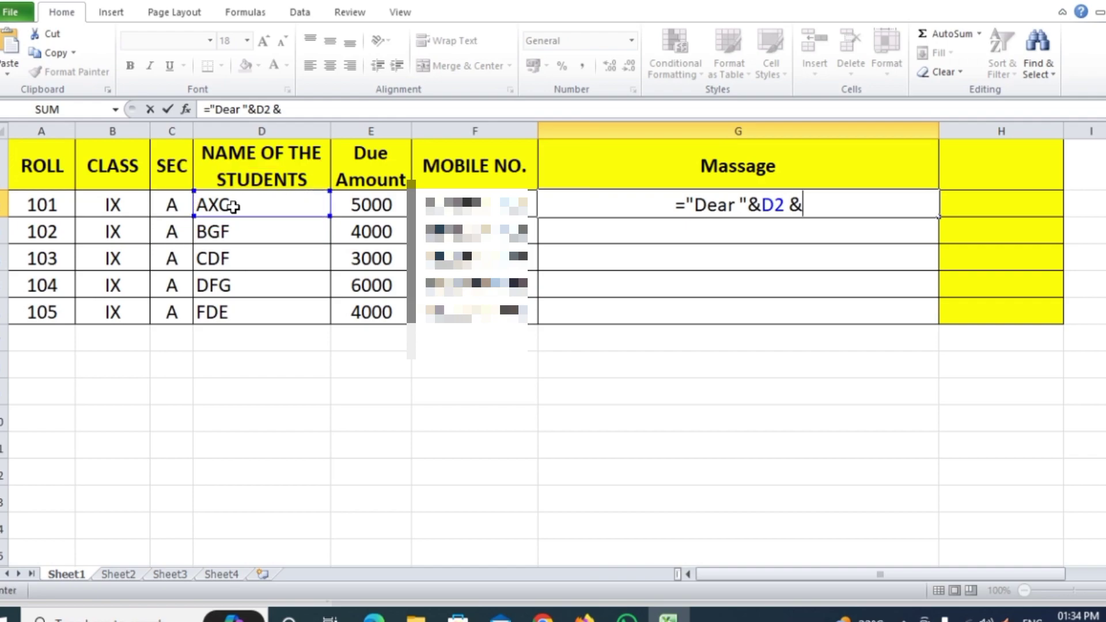
text(")
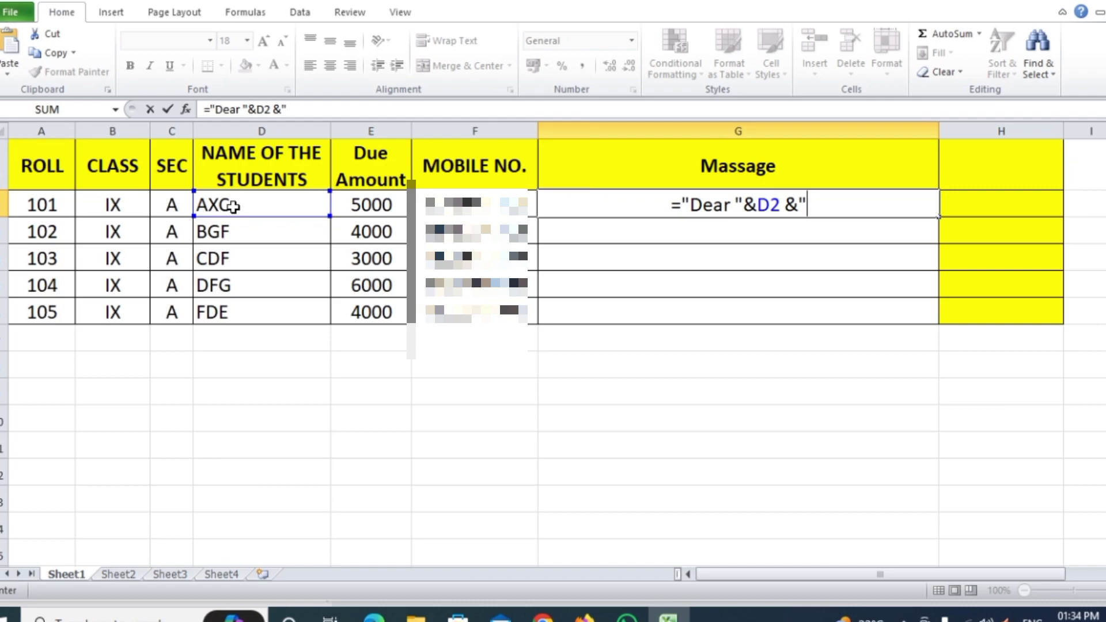
text( y)
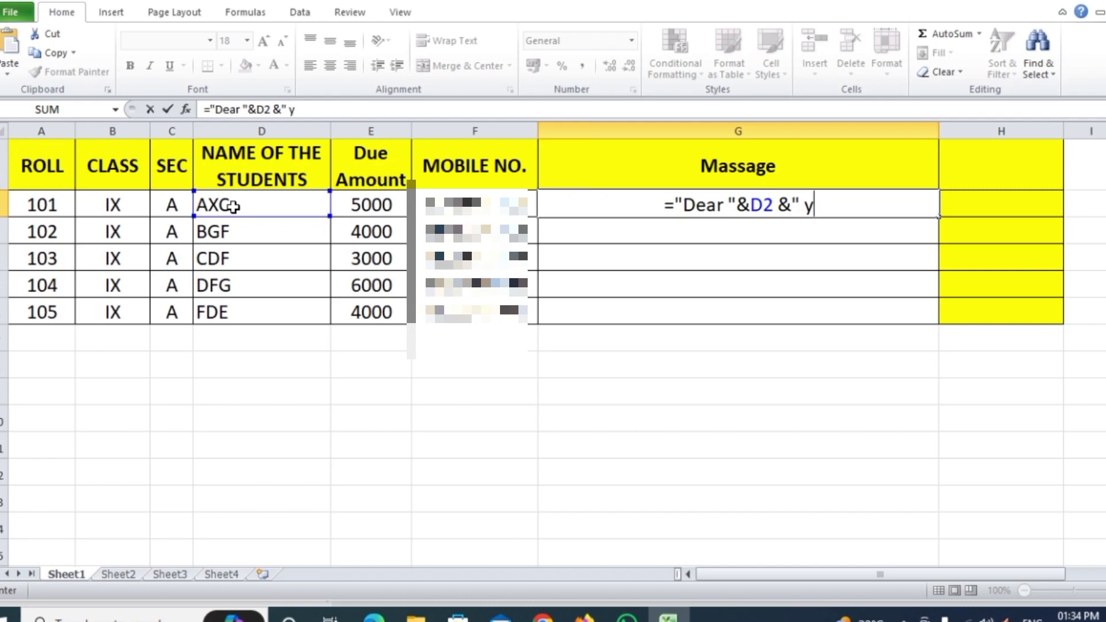
text(o)
key(BackSpace)
text(our )
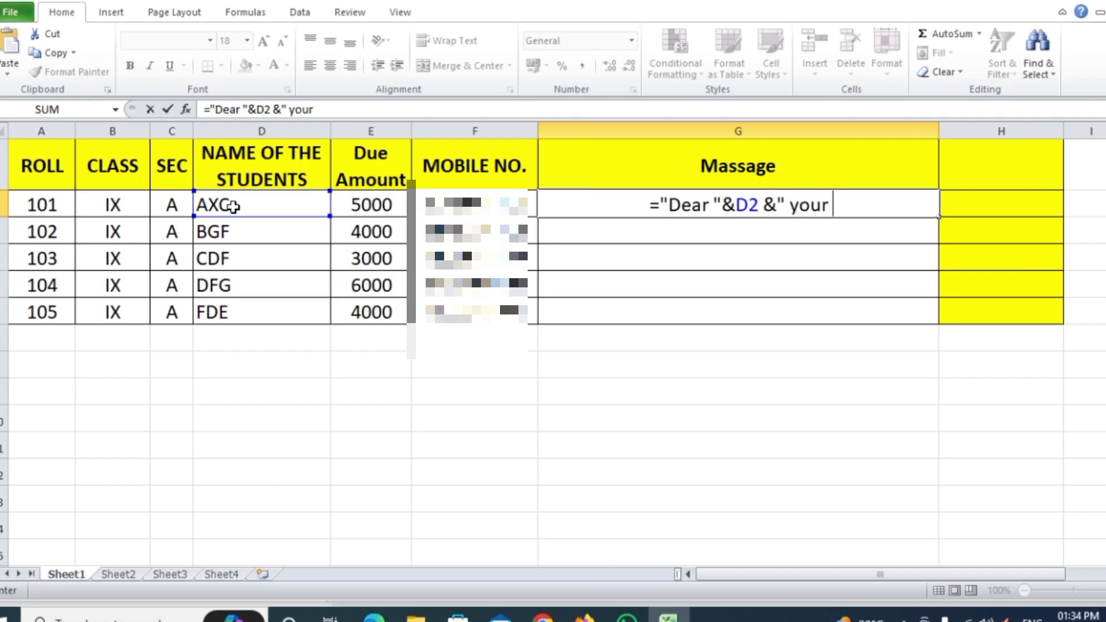
text(Pending )
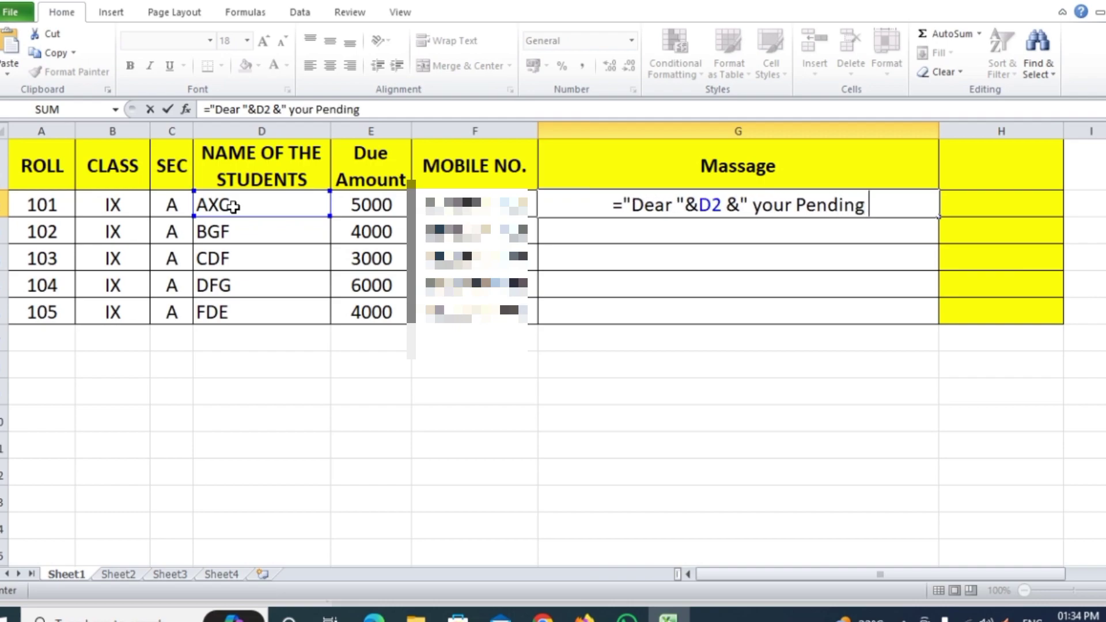
text(Amound )
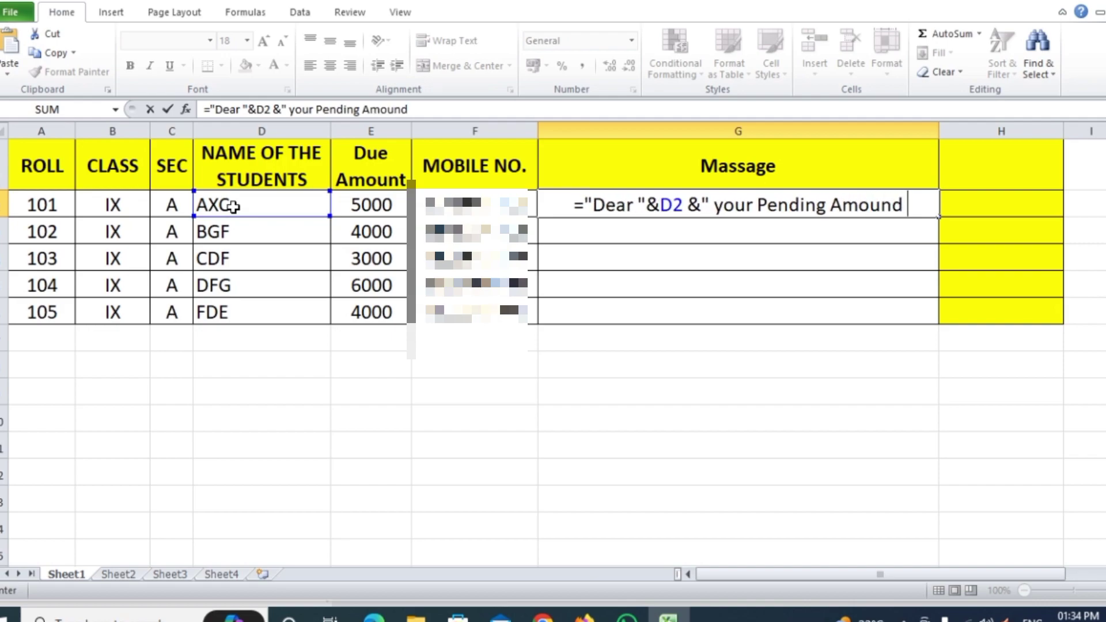
text(is )
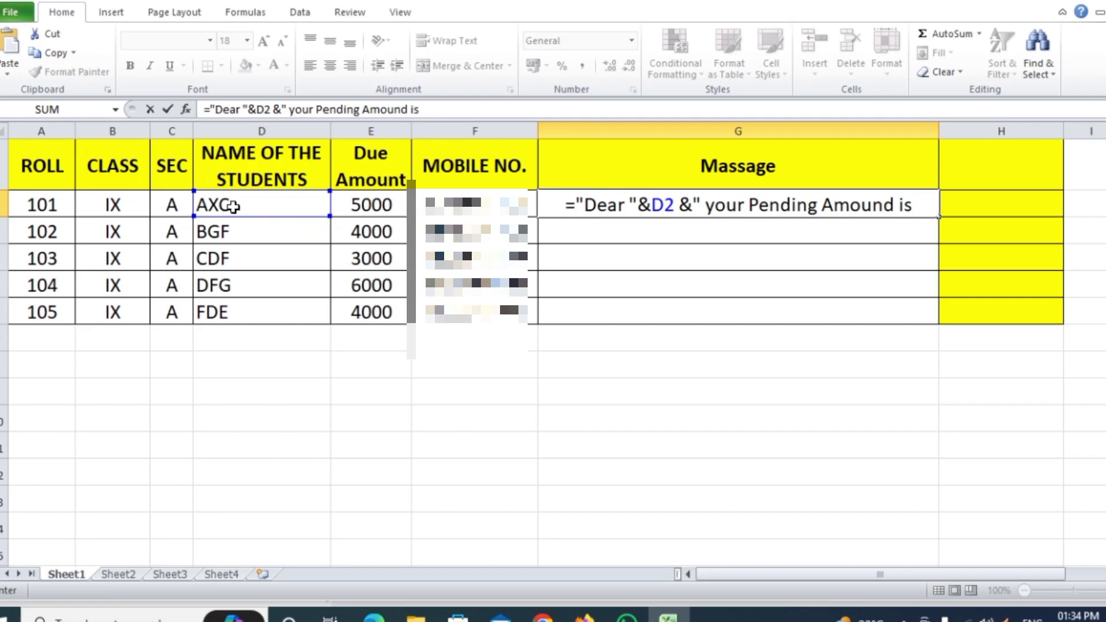
text(")
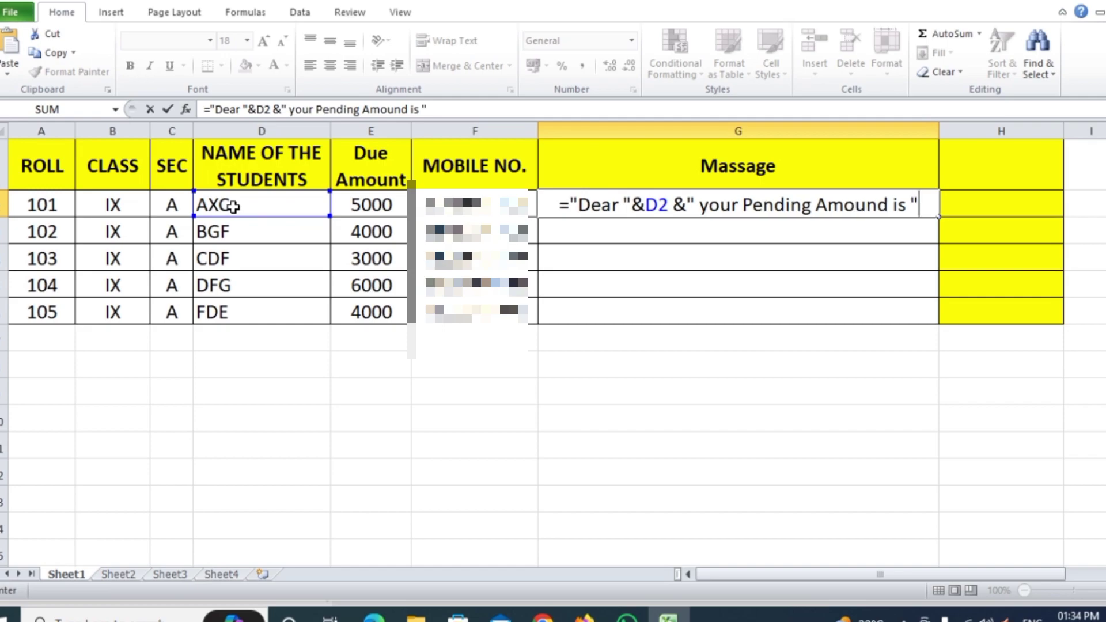
text(&)
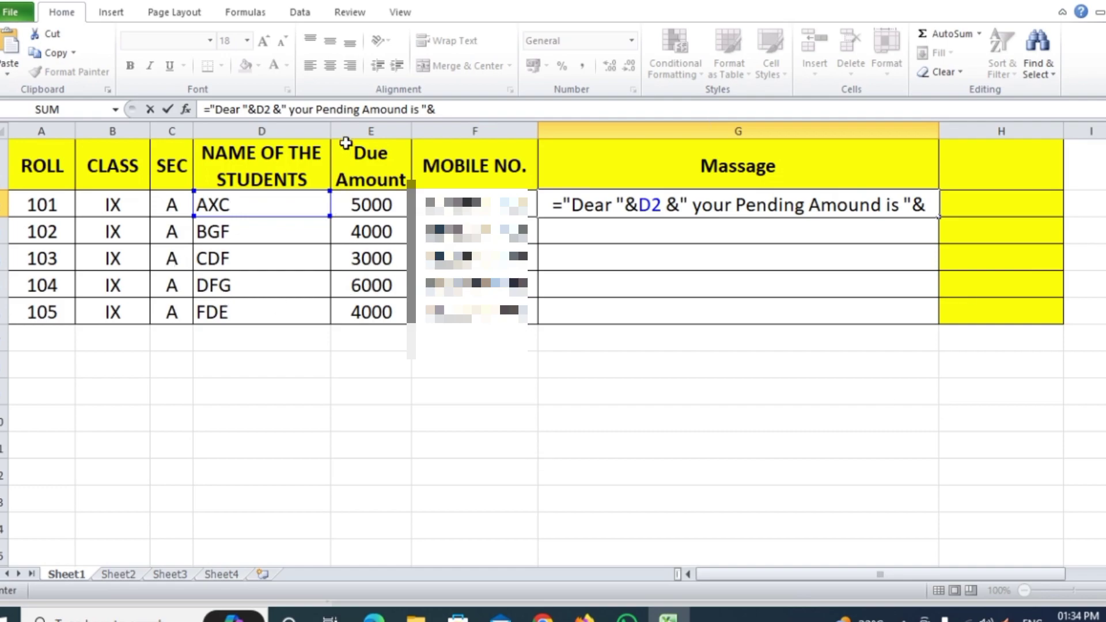
Step: Complete G2 by adding E2's amount and " Please Paid within 20 February, 2024."
click(373, 204)
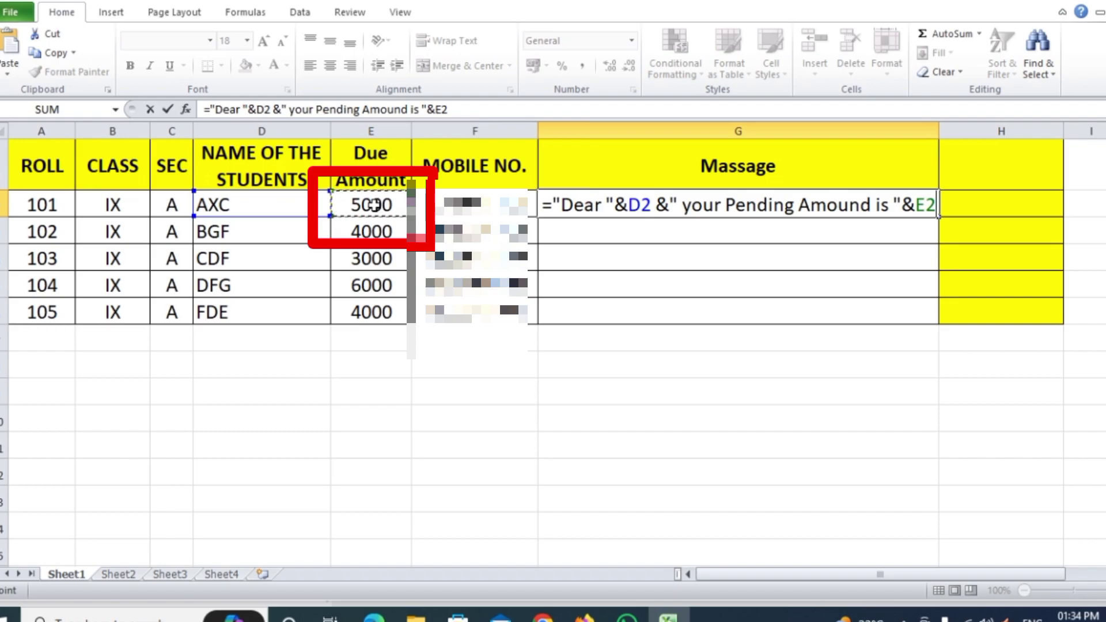
text( &)
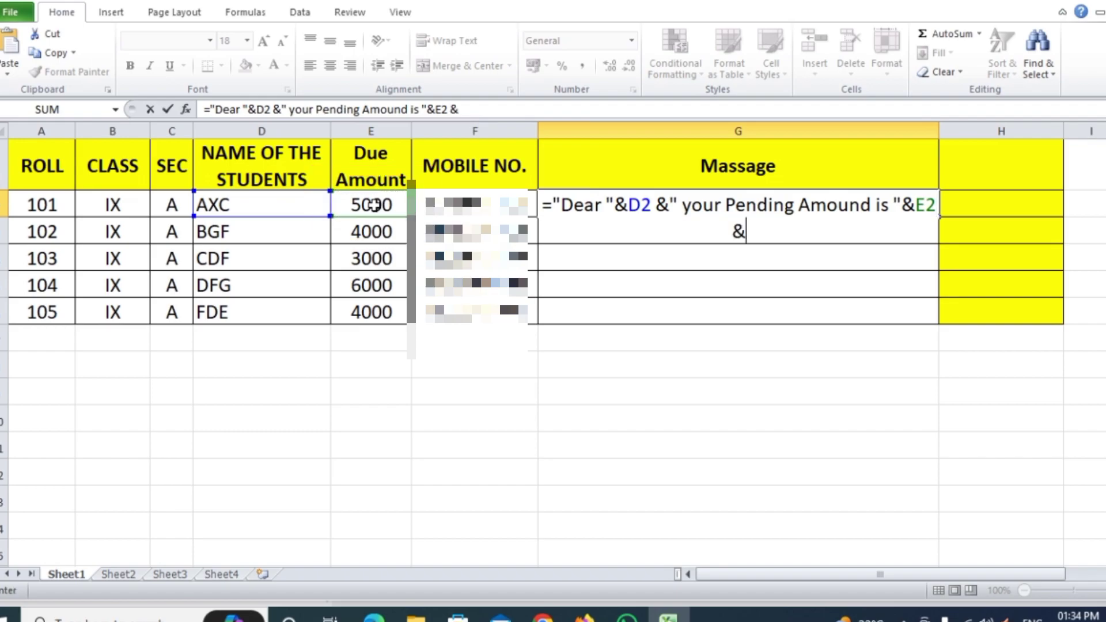
text(")
text( Pleas)
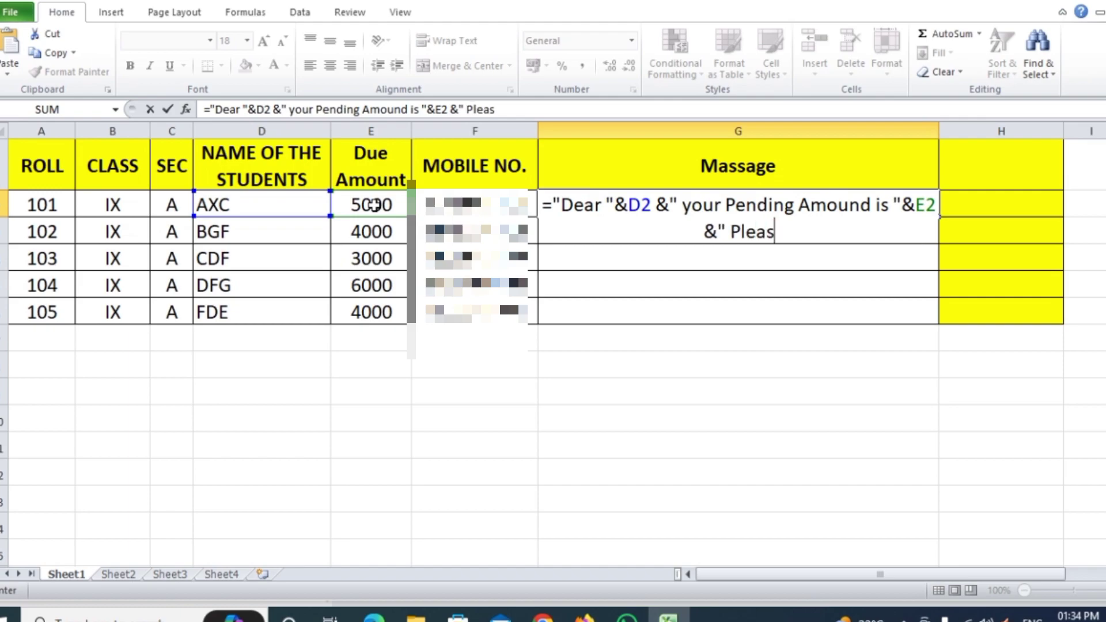
text(e )
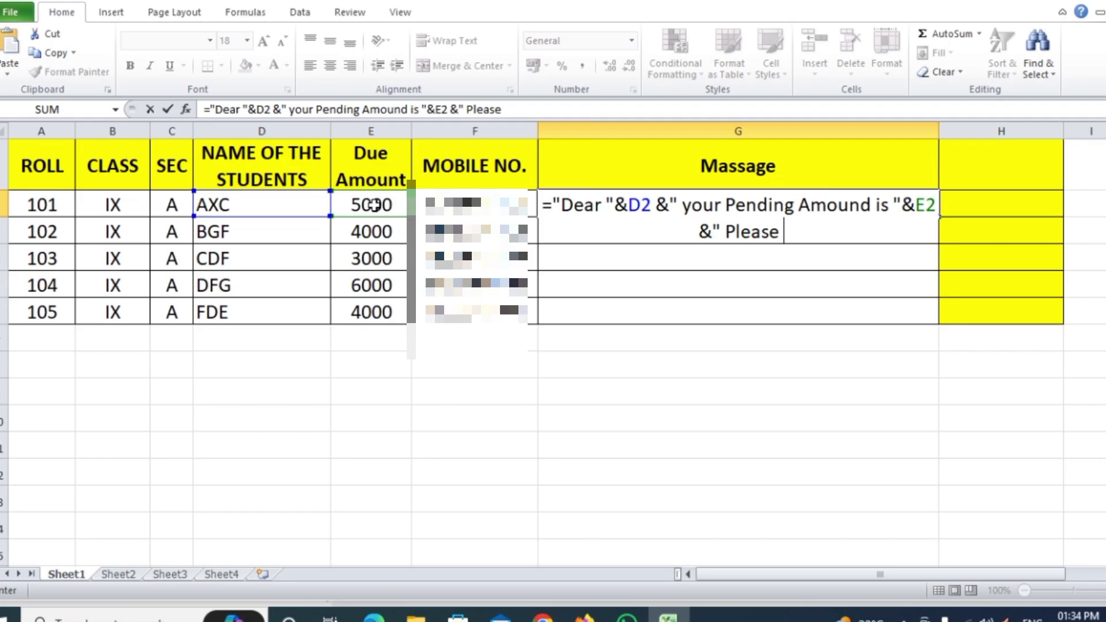
text(O)
key(BackSpace)
text(Pai)
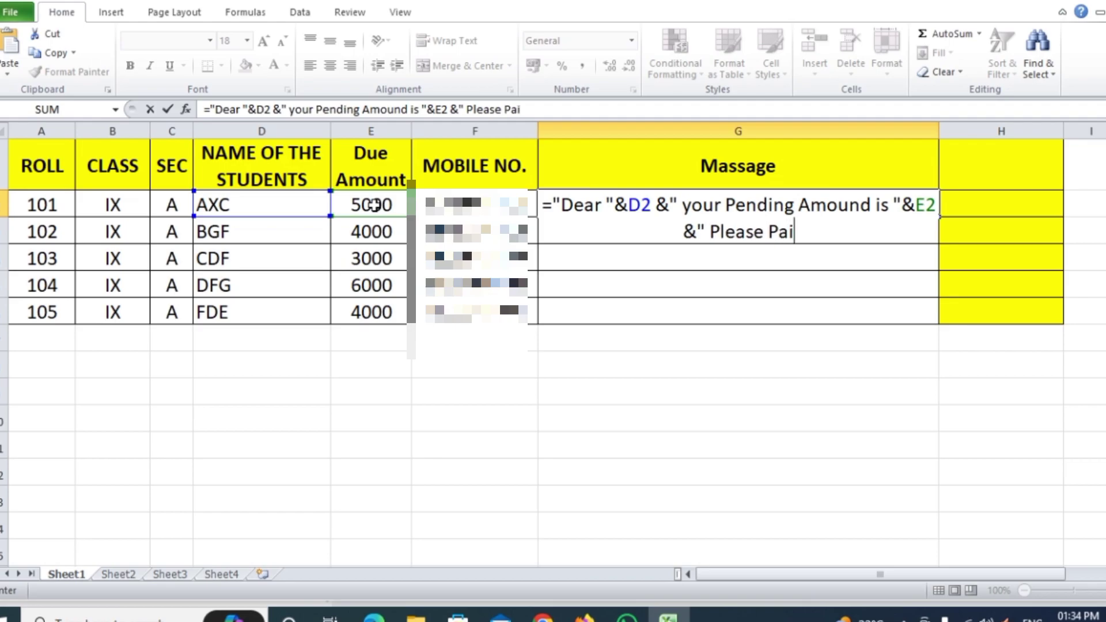
text(d)
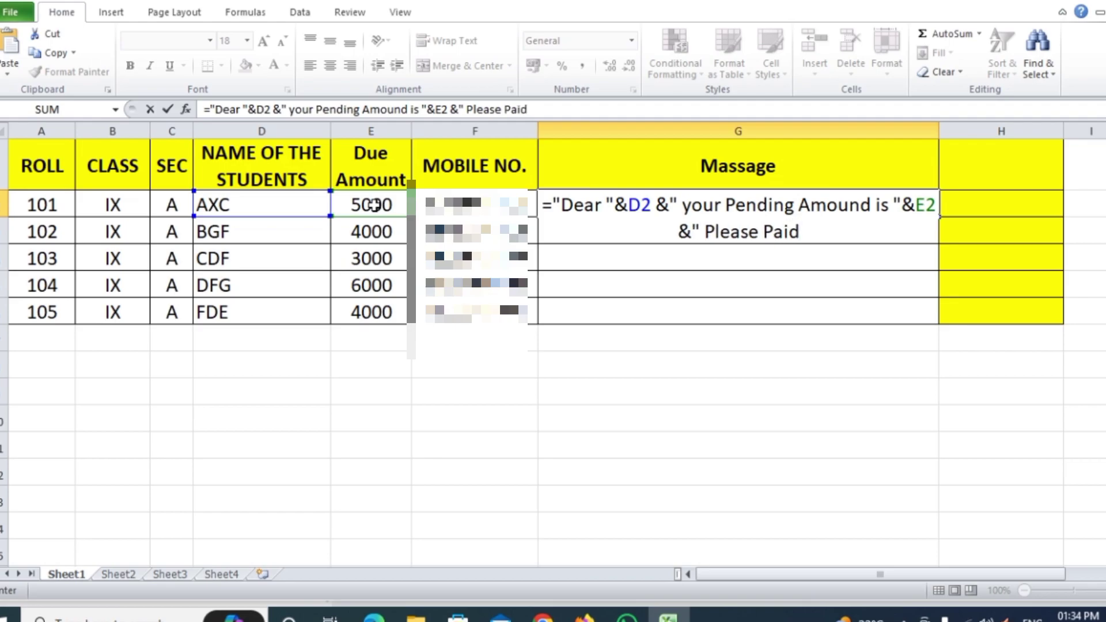
text( wi)
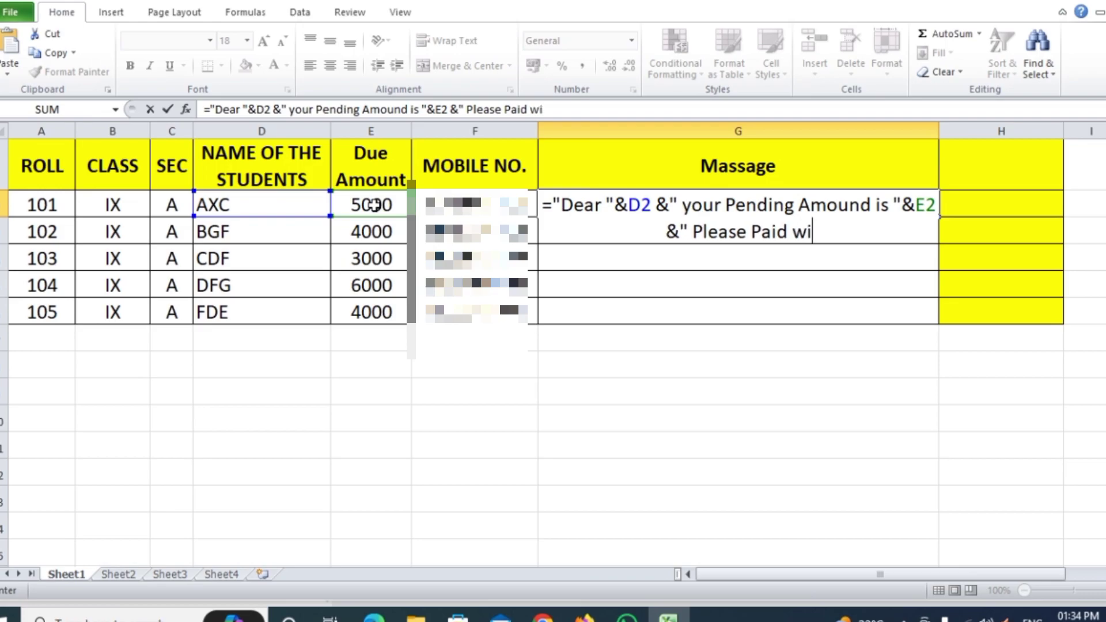
text(thin 2)
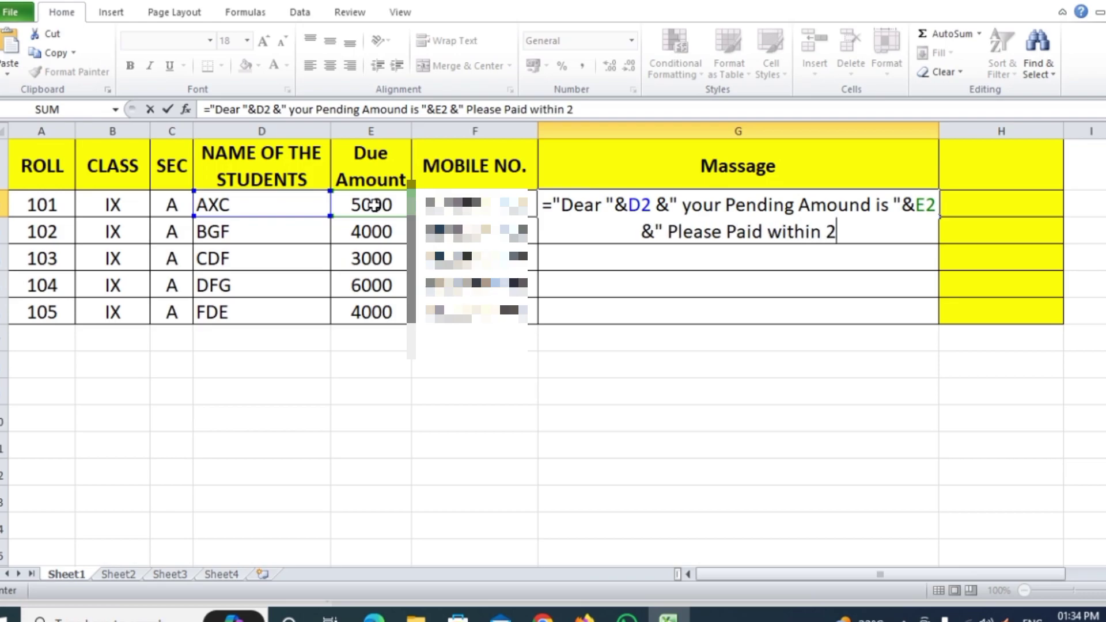
text(0)
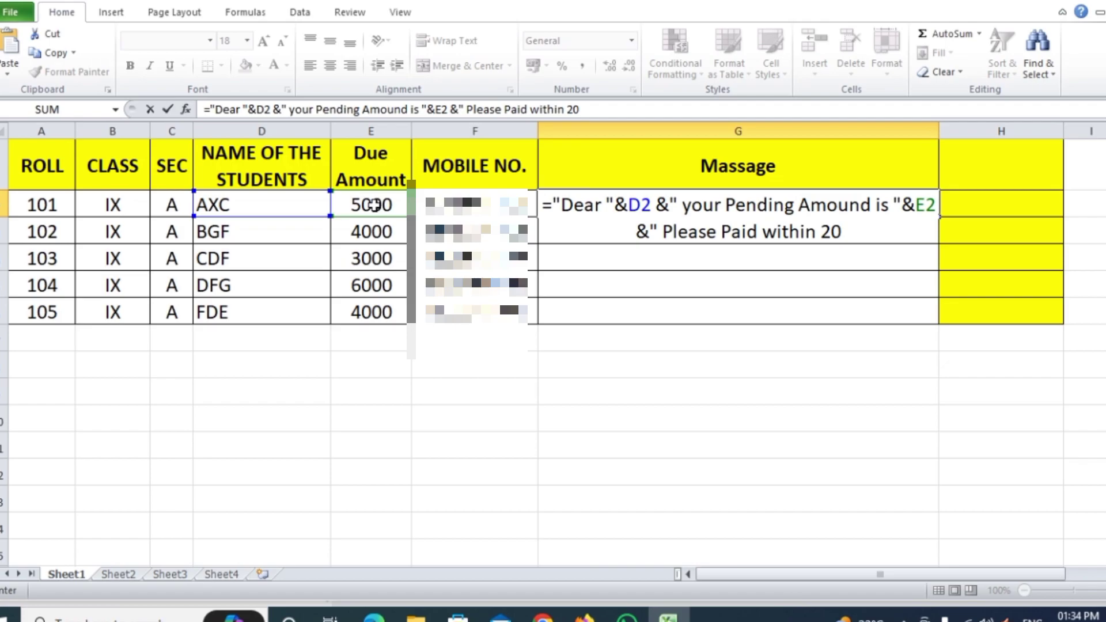
text( Feb)
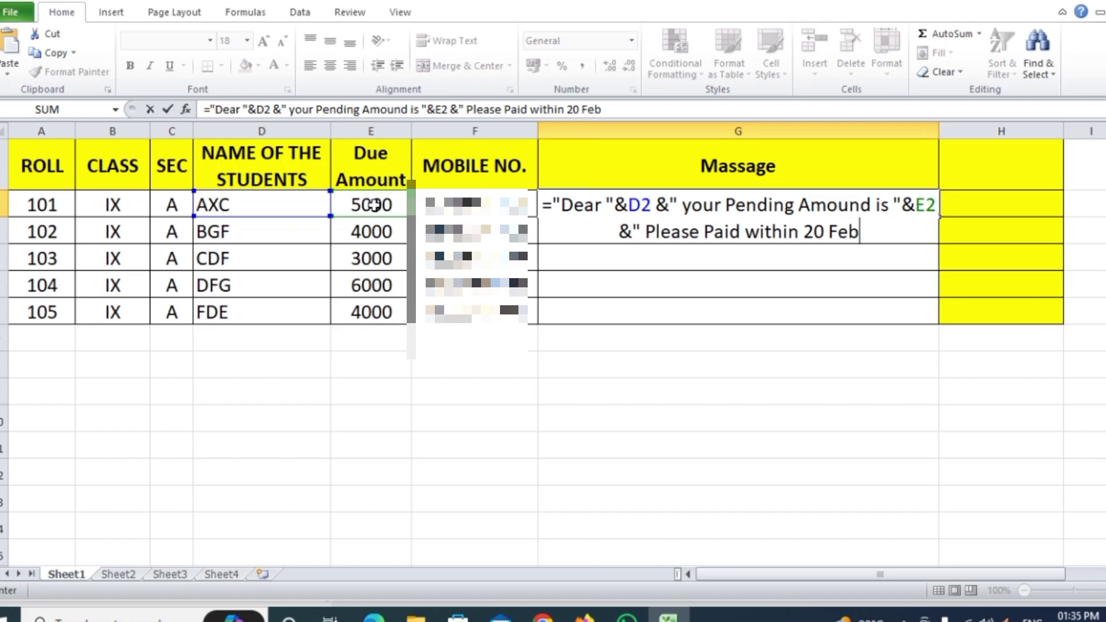
text(ruary)
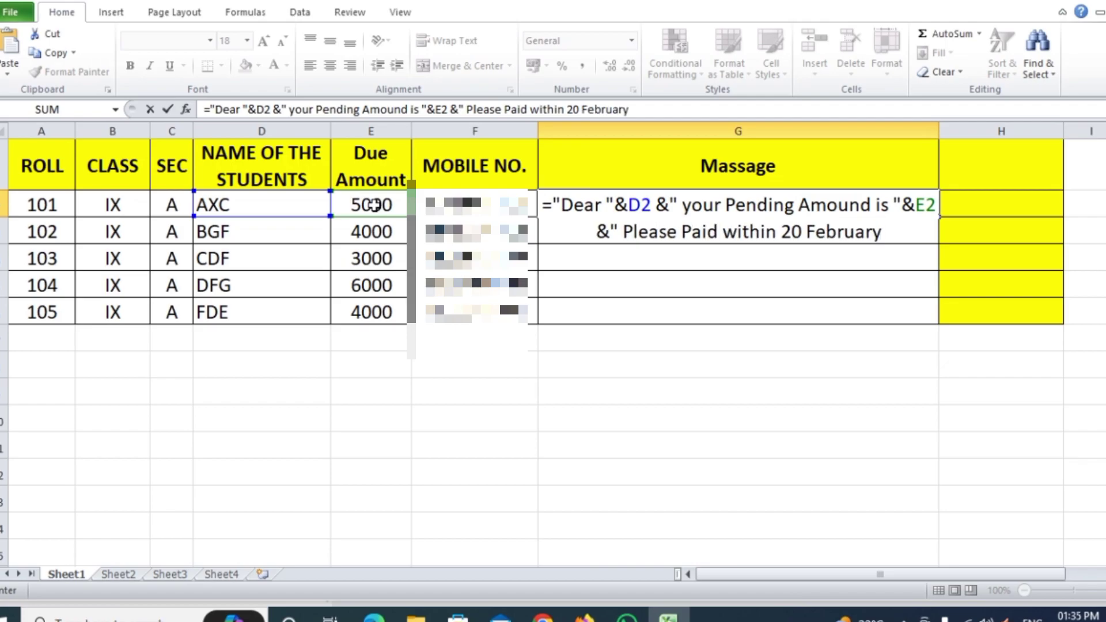
text(, 2)
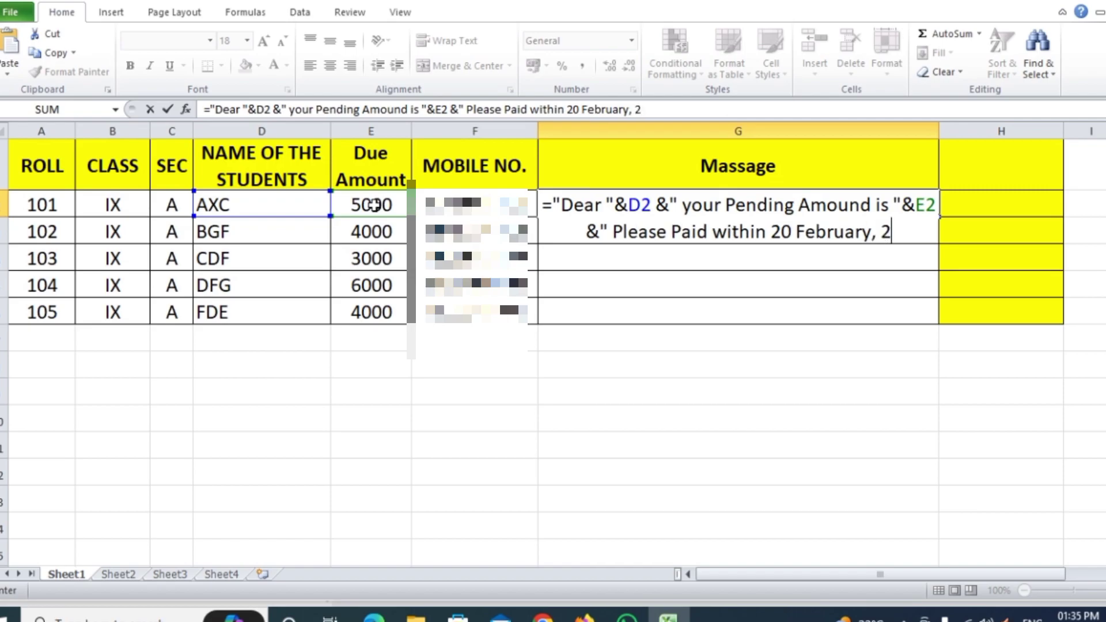
text(024.)
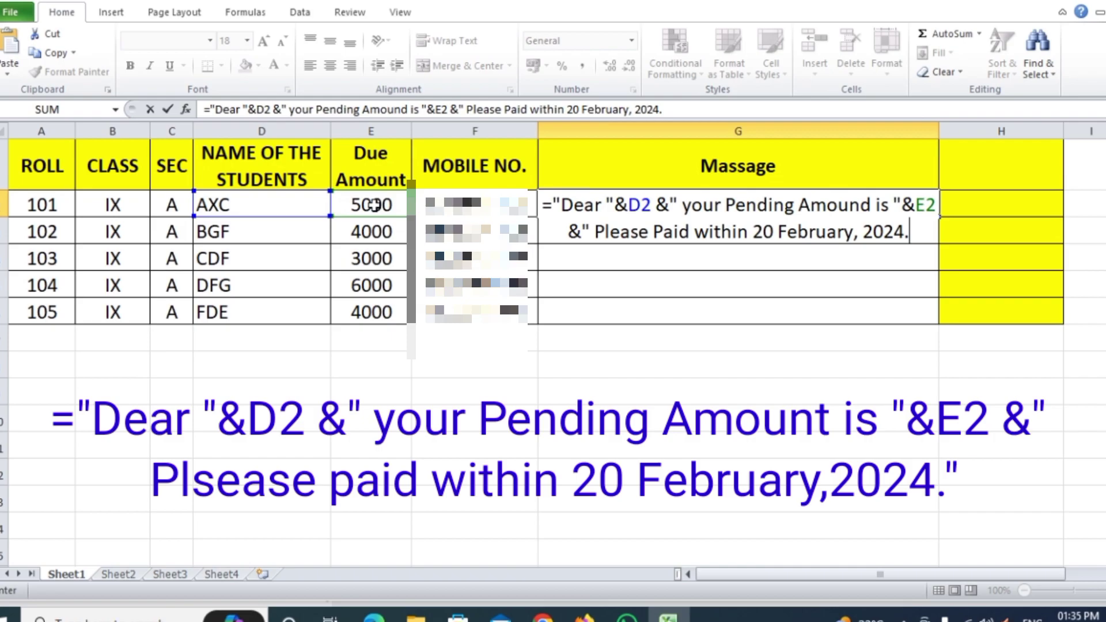
text(")
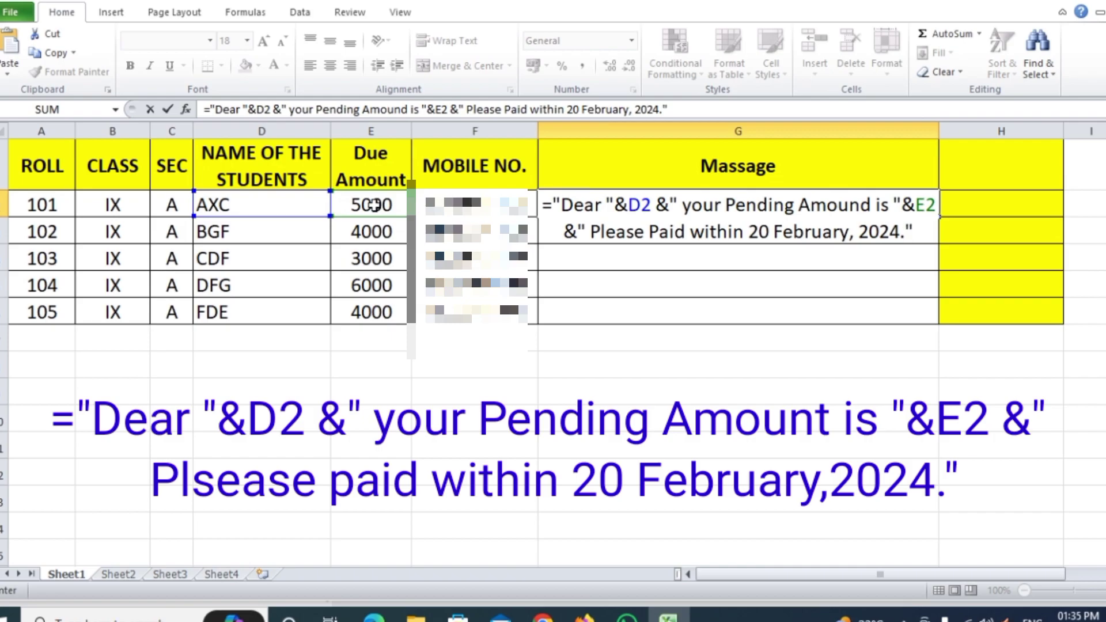
key(Return)
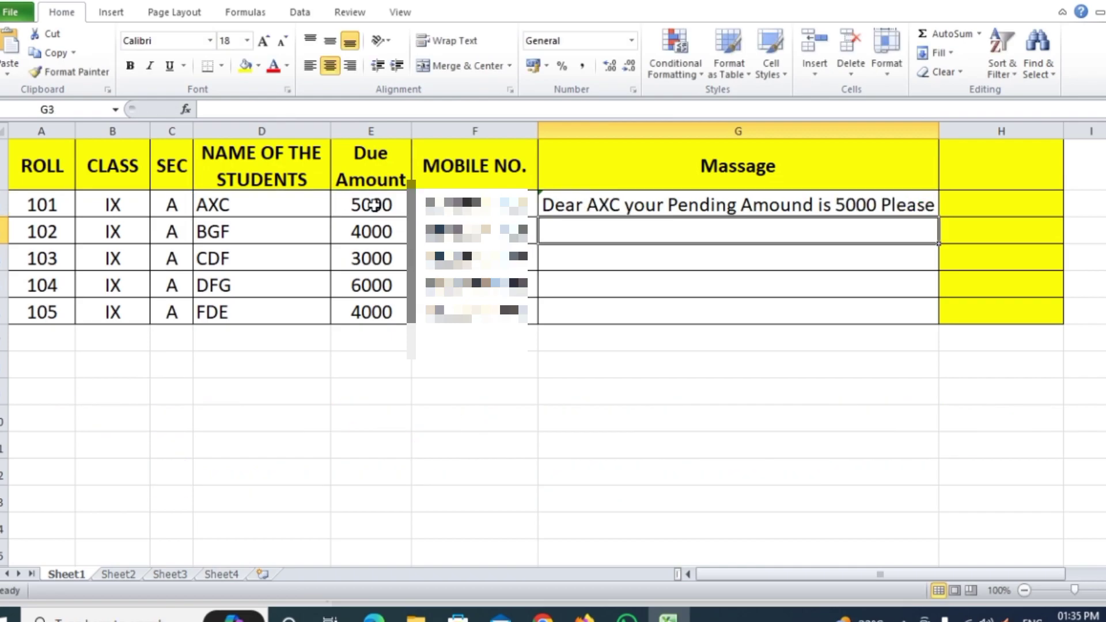
Step: Apply Wrap Text to G2 so its reminder sentence shows on two lines
click(741, 210)
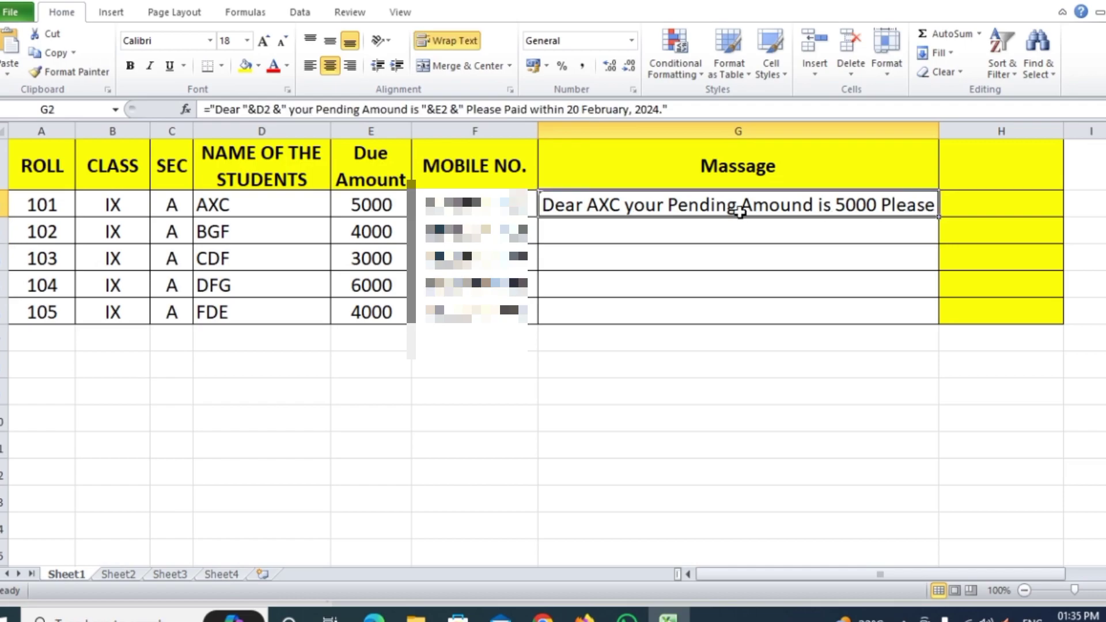
click(468, 40)
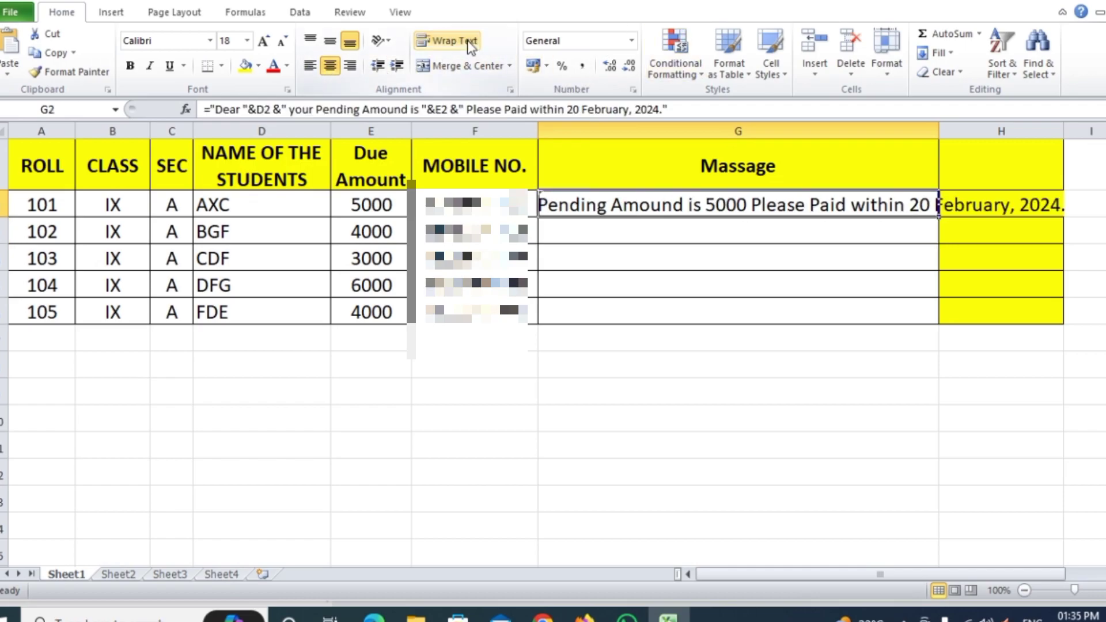
click(469, 40)
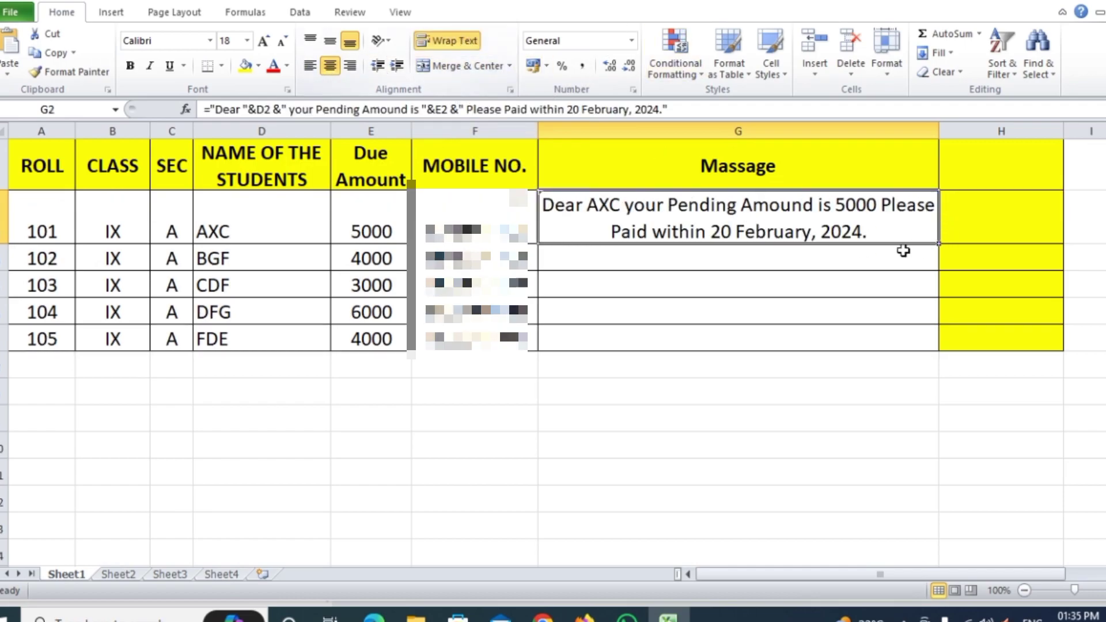
key(Down)
key(Down)
key(Down)
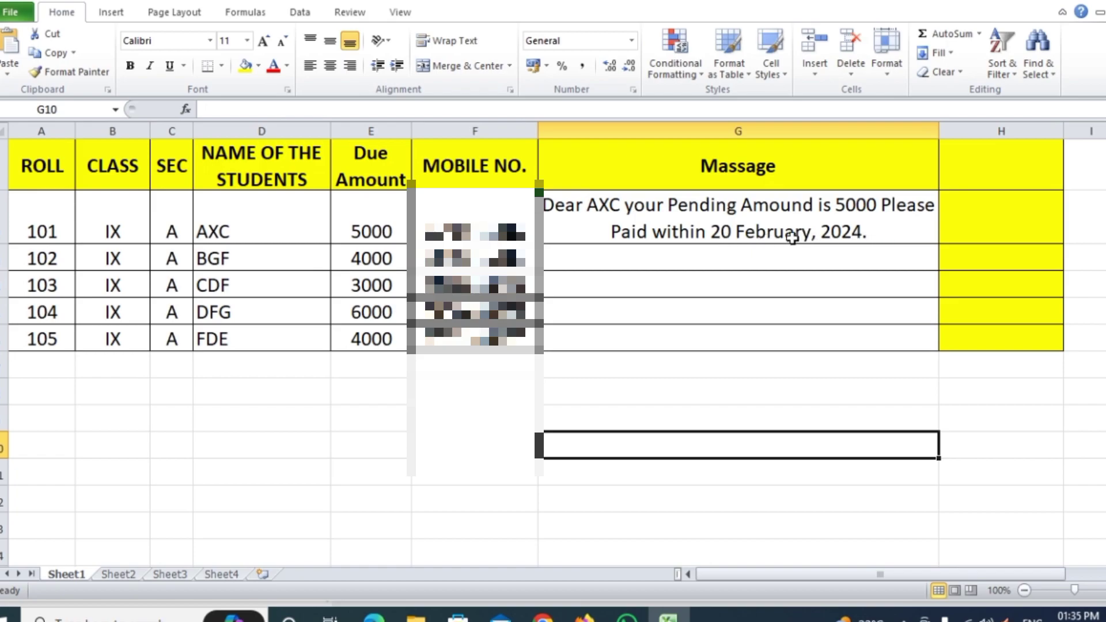
Step: Fill the G2 message formula down to G6, then narrow column G and widen column H
click(775, 228)
drag(939, 244, 933, 340)
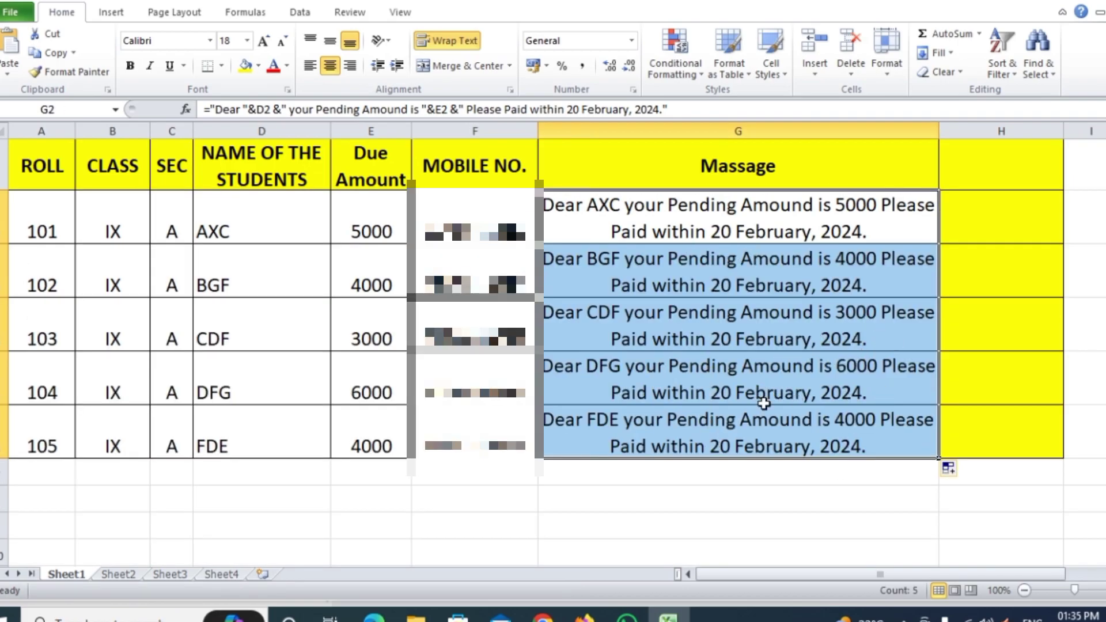
drag(939, 131, 796, 153)
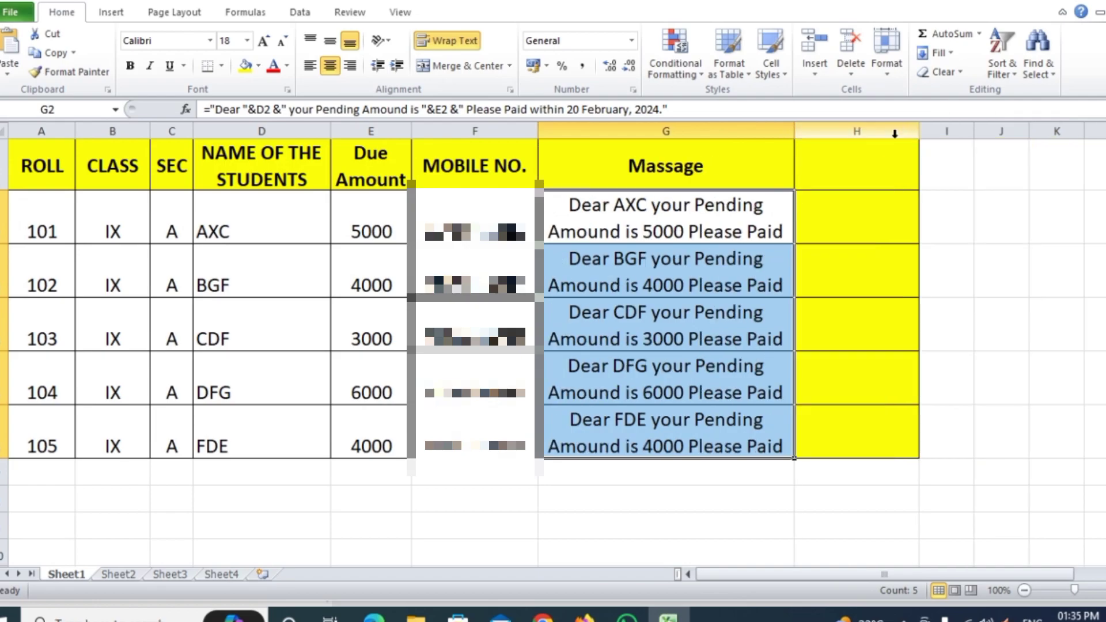
drag(916, 131, 948, 131)
click(876, 159)
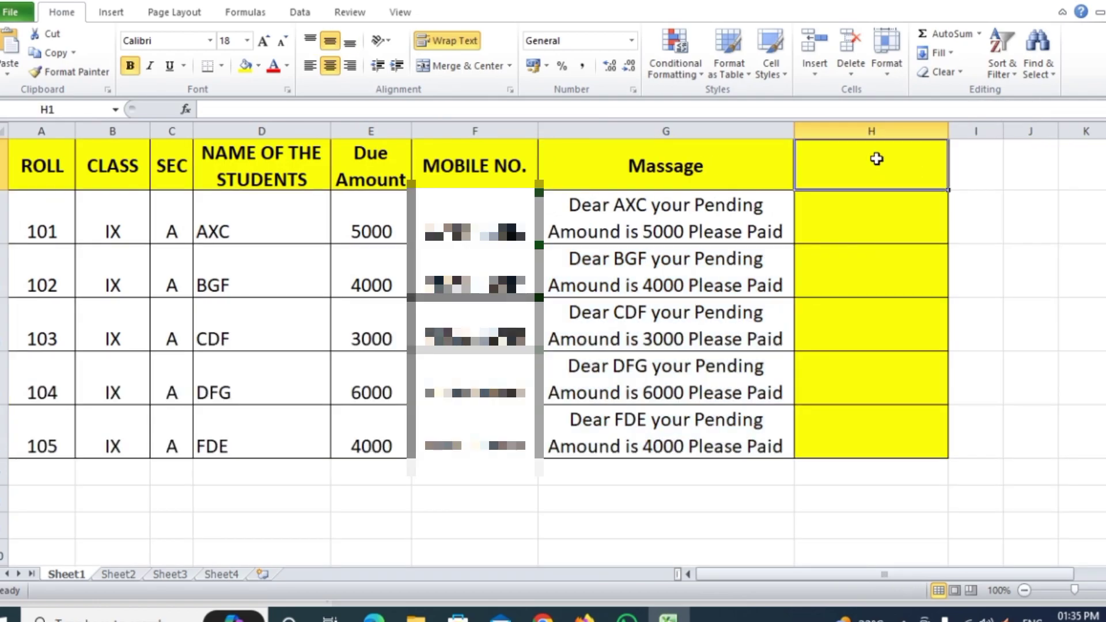
click(845, 221)
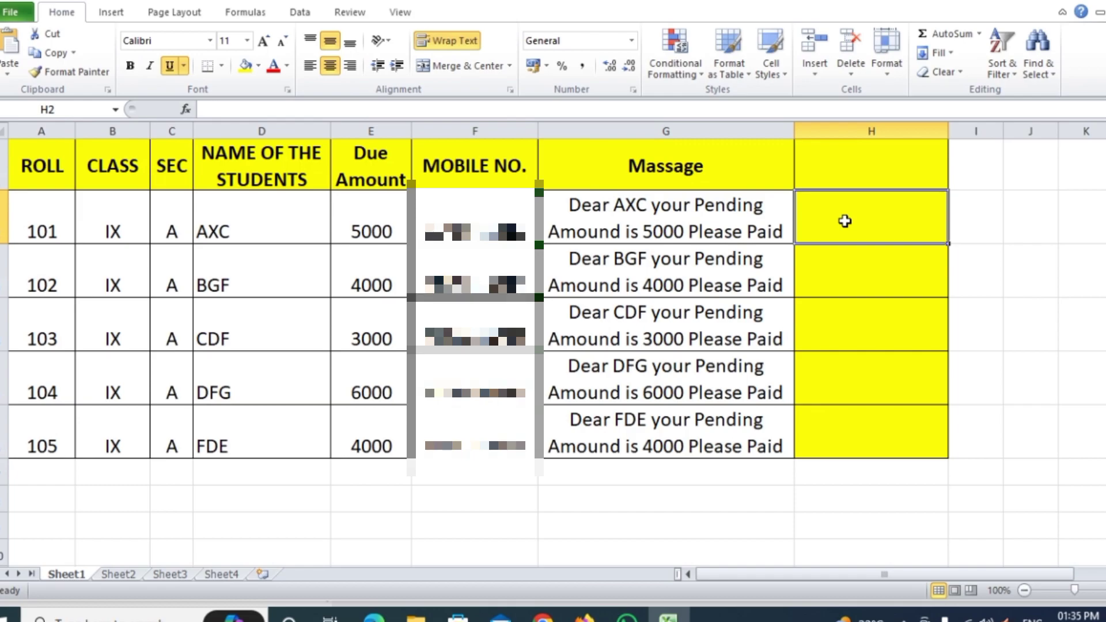
text(=hy)
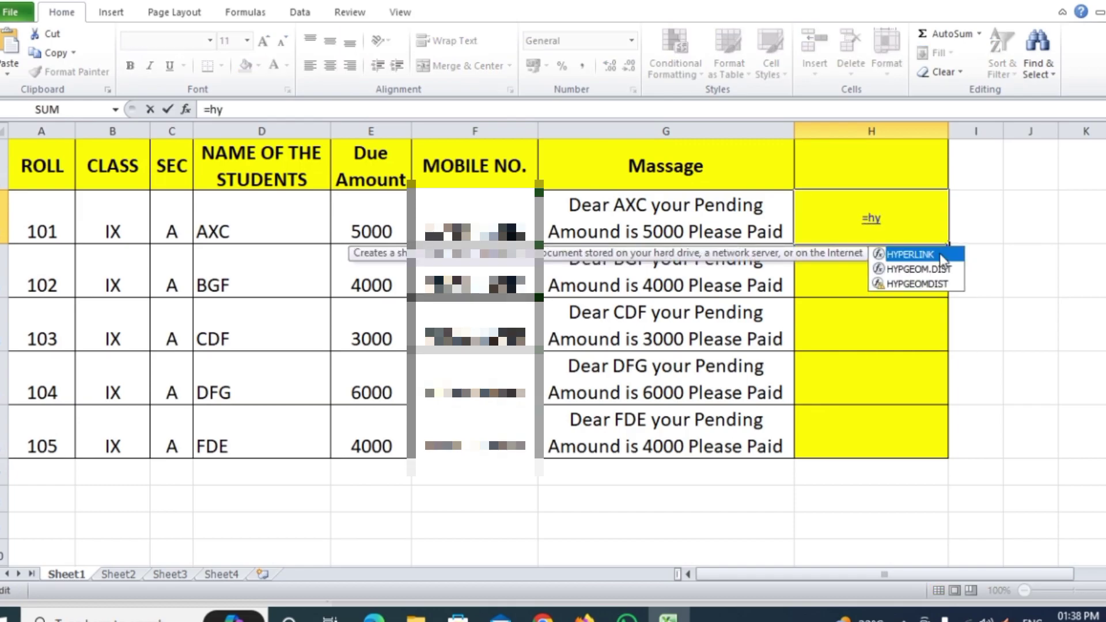
double_click(911, 254)
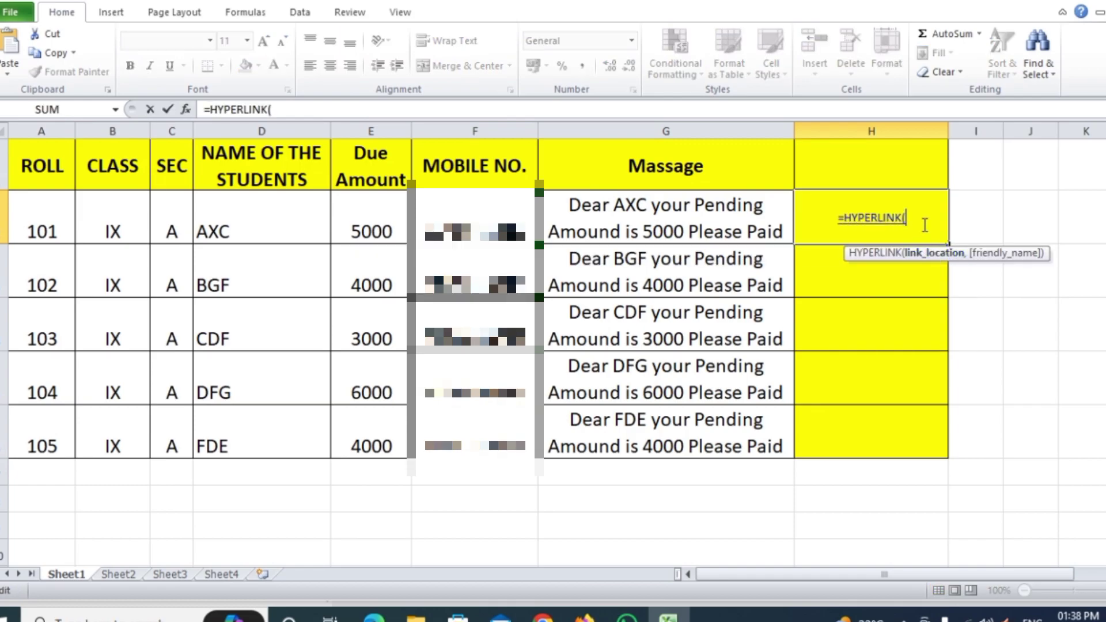
text(")
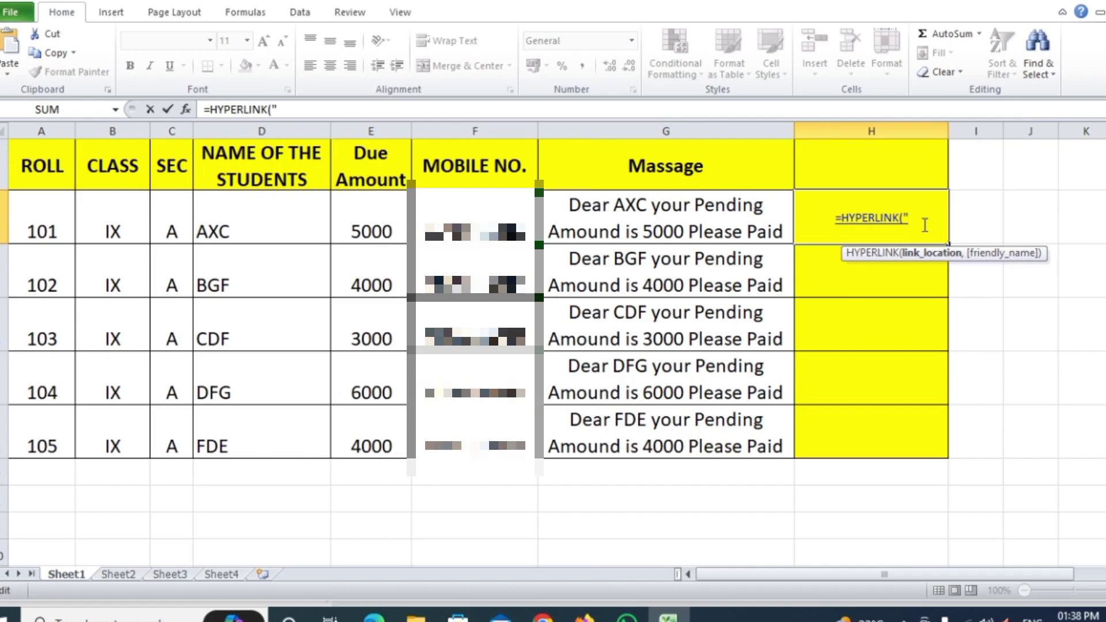
text(https)
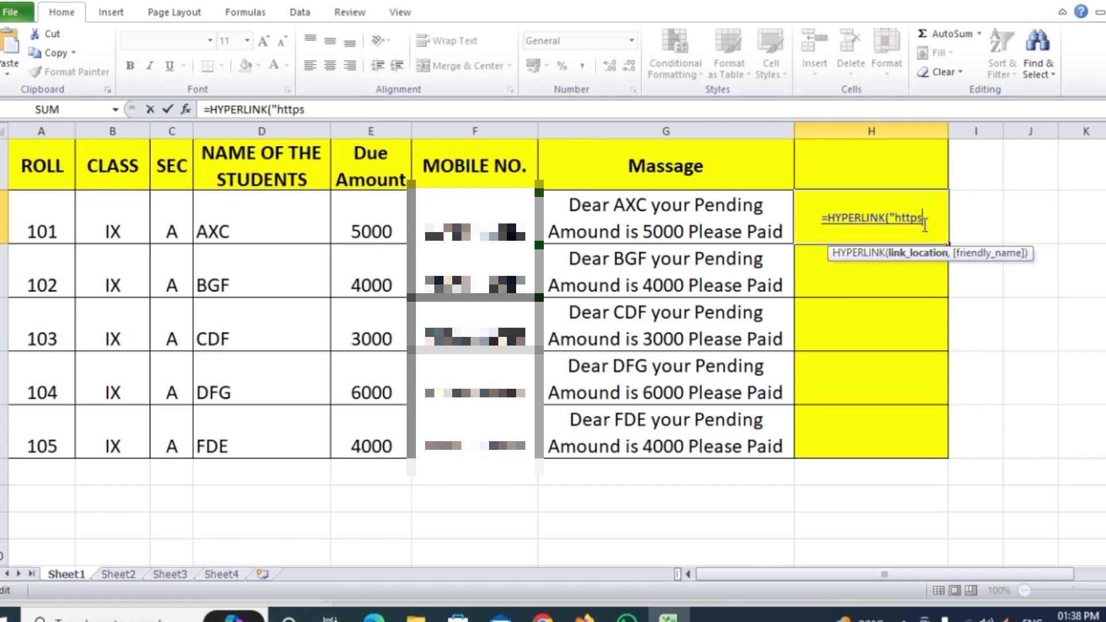
text(:/)
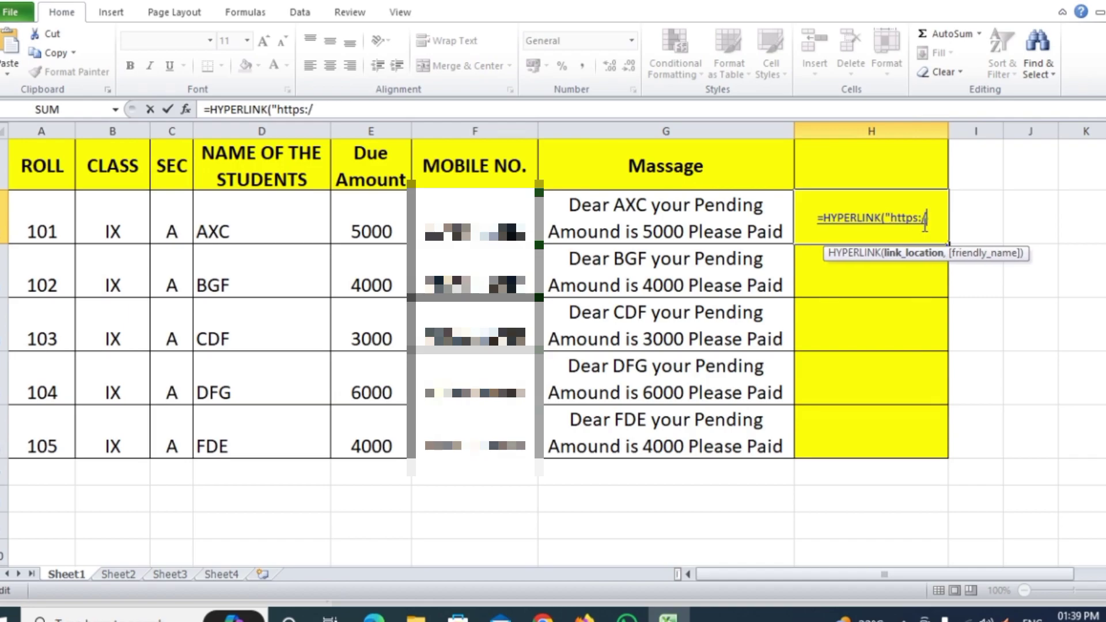
text(/)
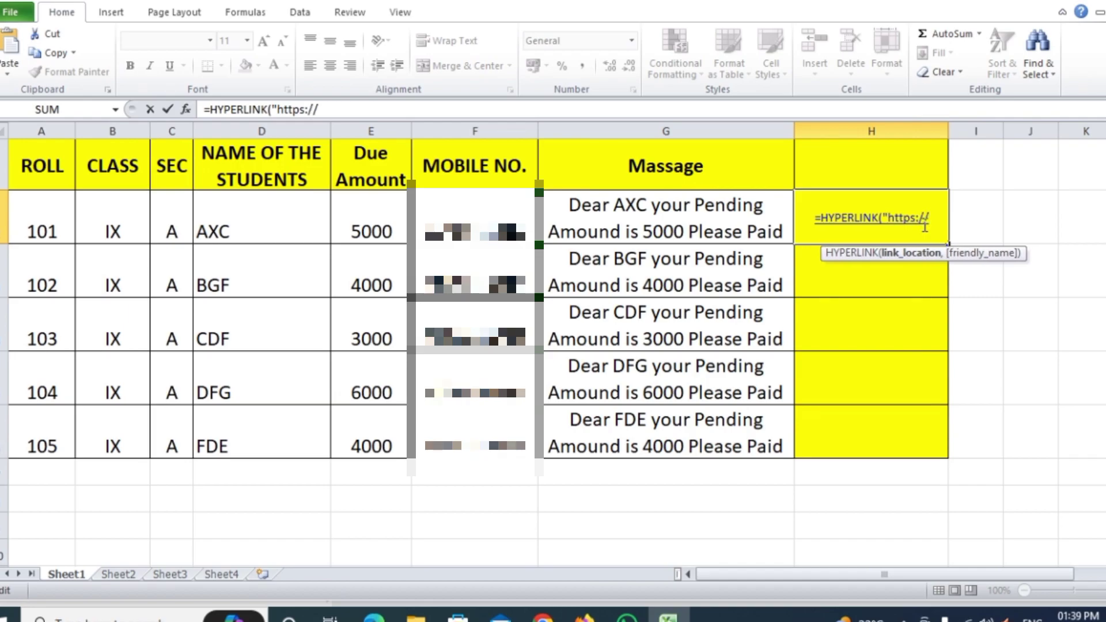
text(e)
key(BackSpace)
text(wa.)
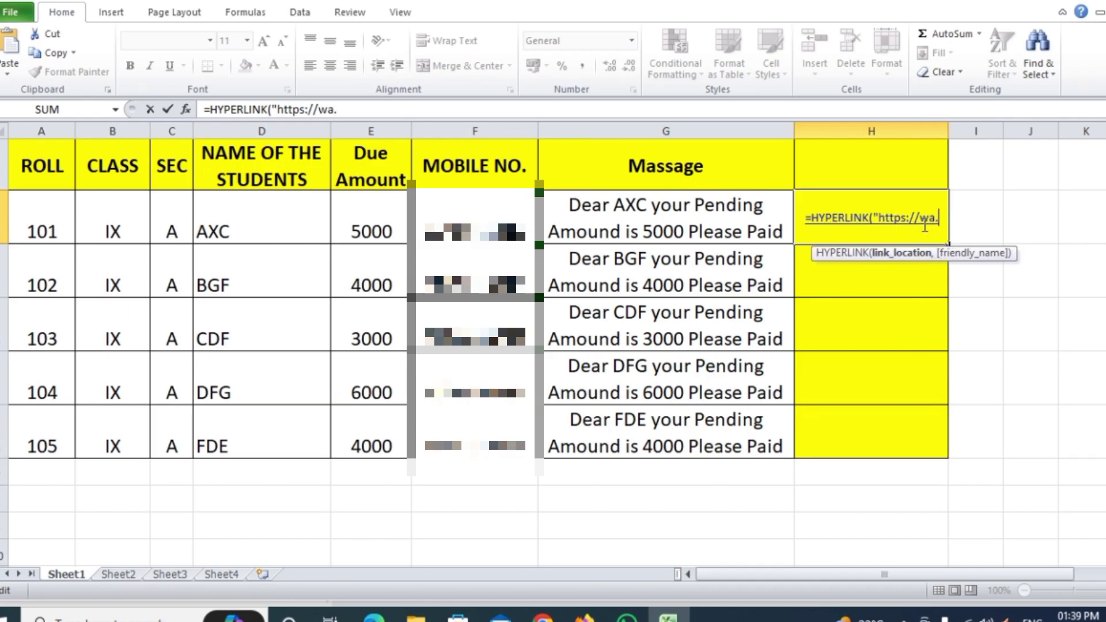
text(me)
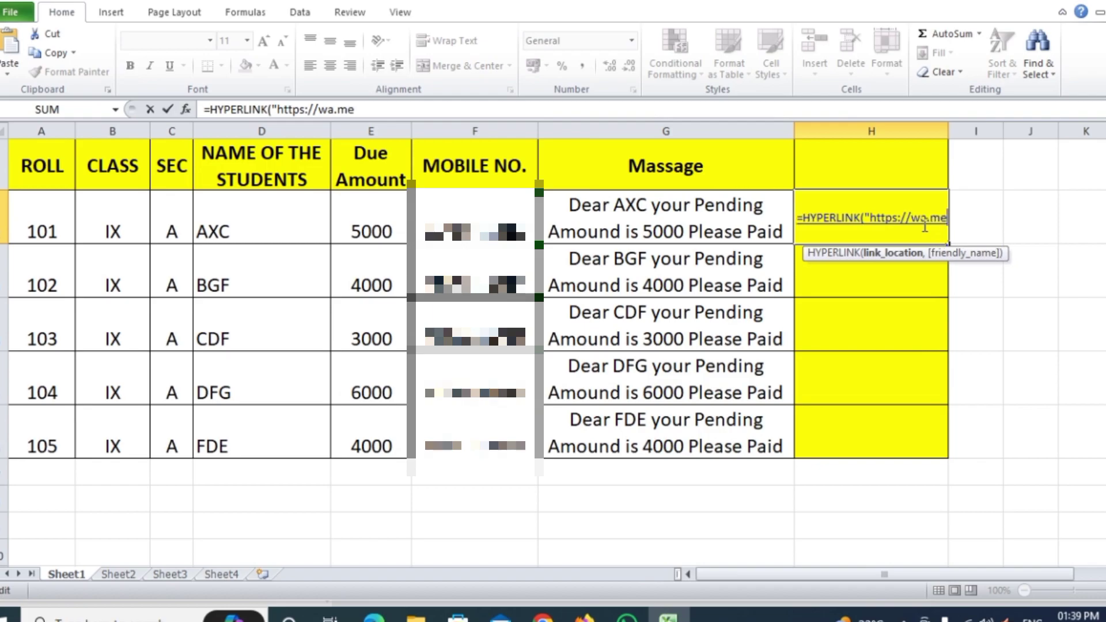
text(/)
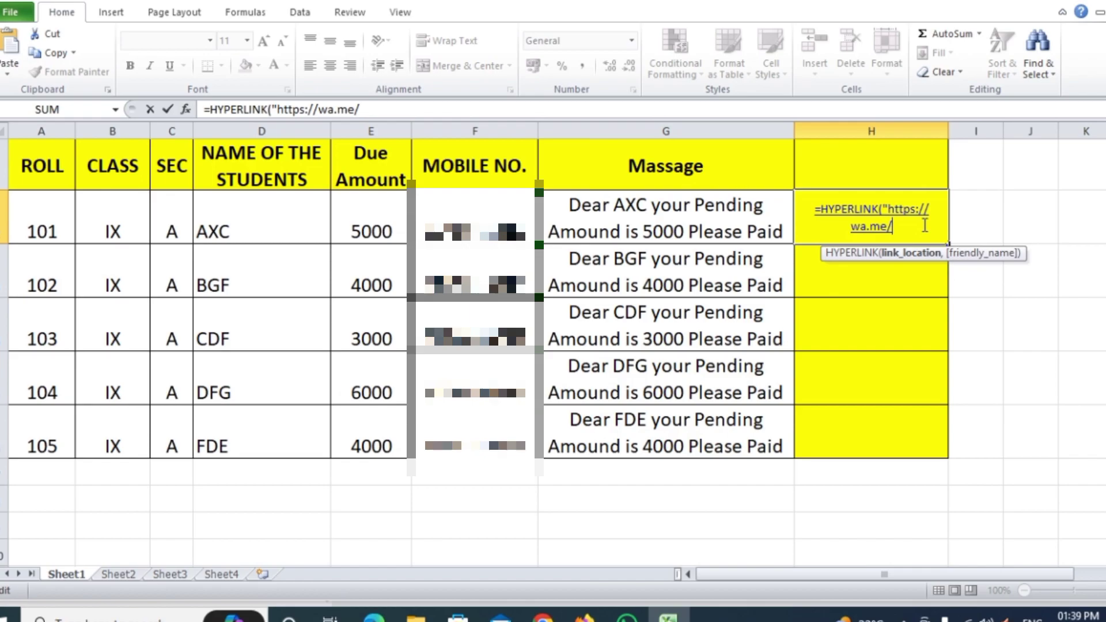
text(")
text(&)
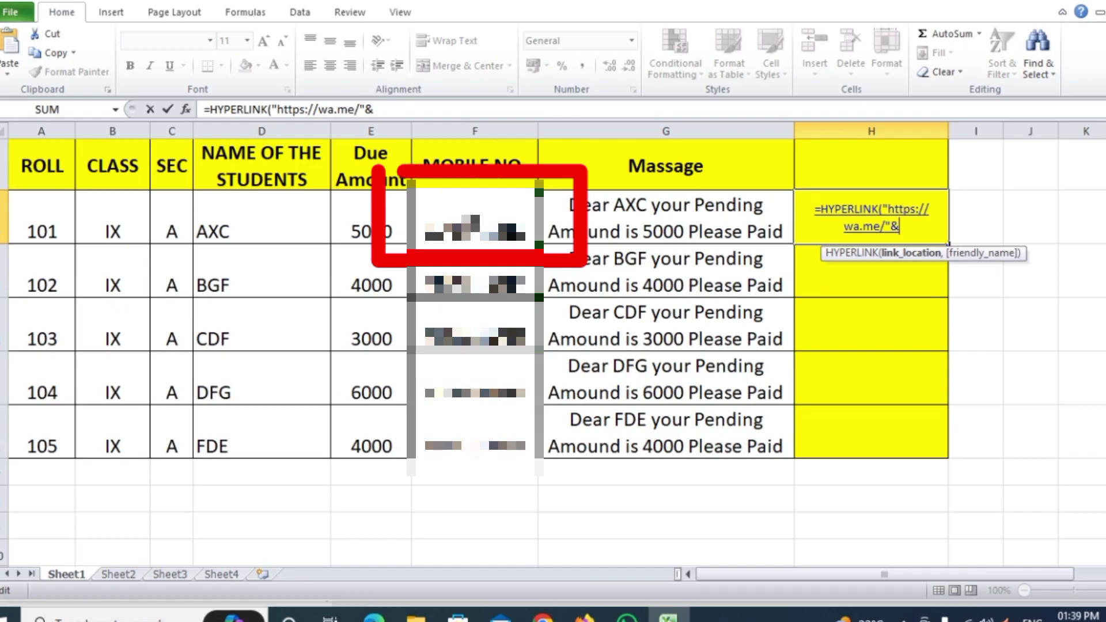
Step: Append F2's mobile number, "?text=" and G2's message, labelling the link "send"
click(471, 219)
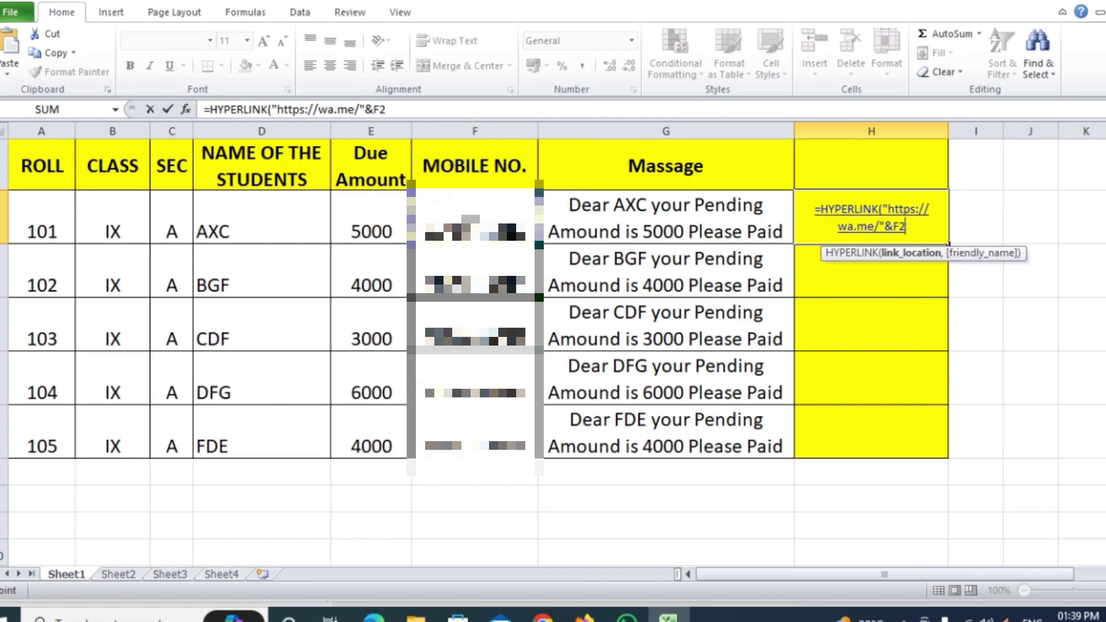
text(&)
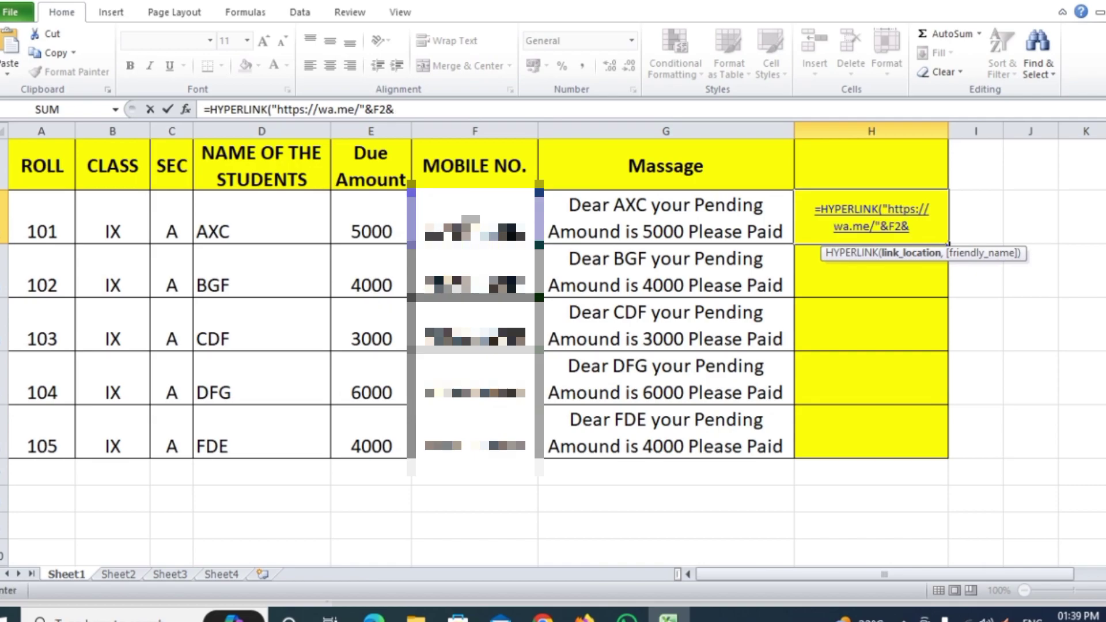
text(")
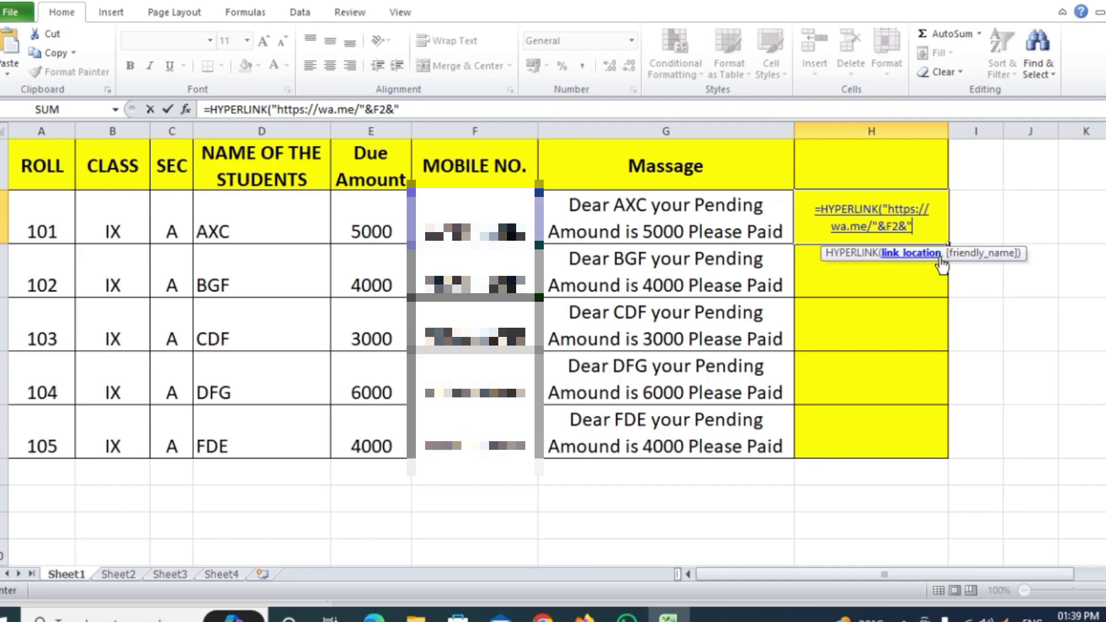
text(?)
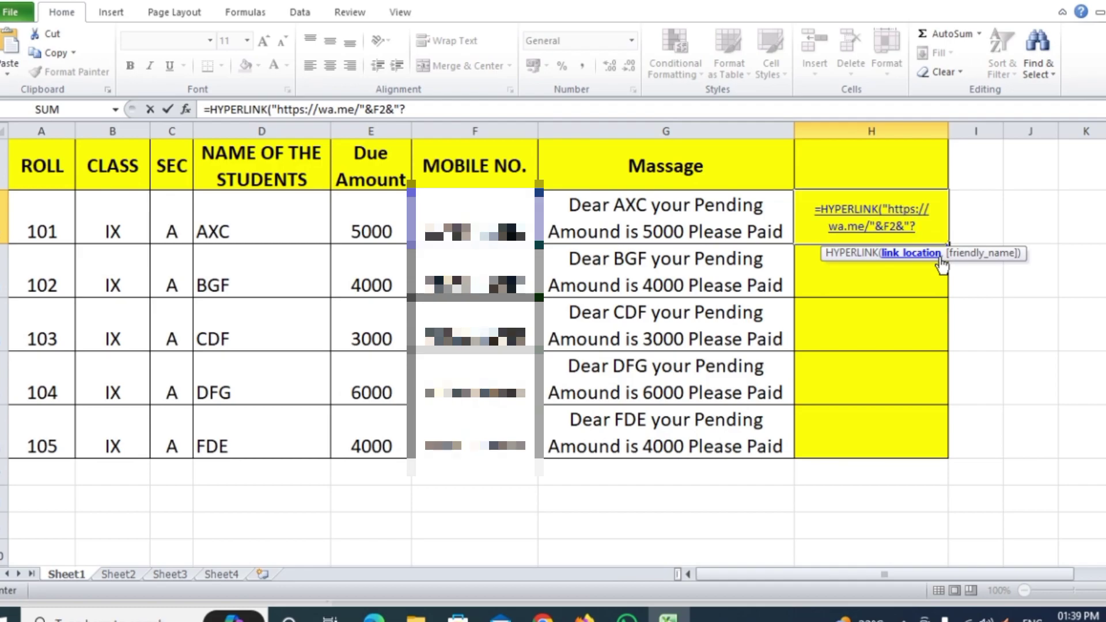
text(text)
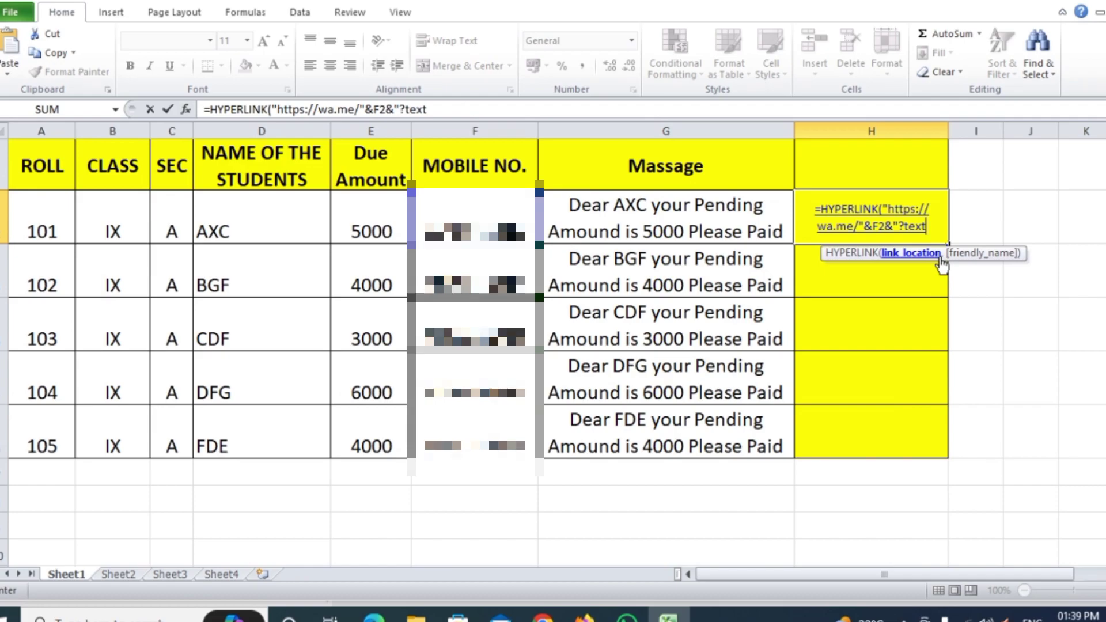
text(=)
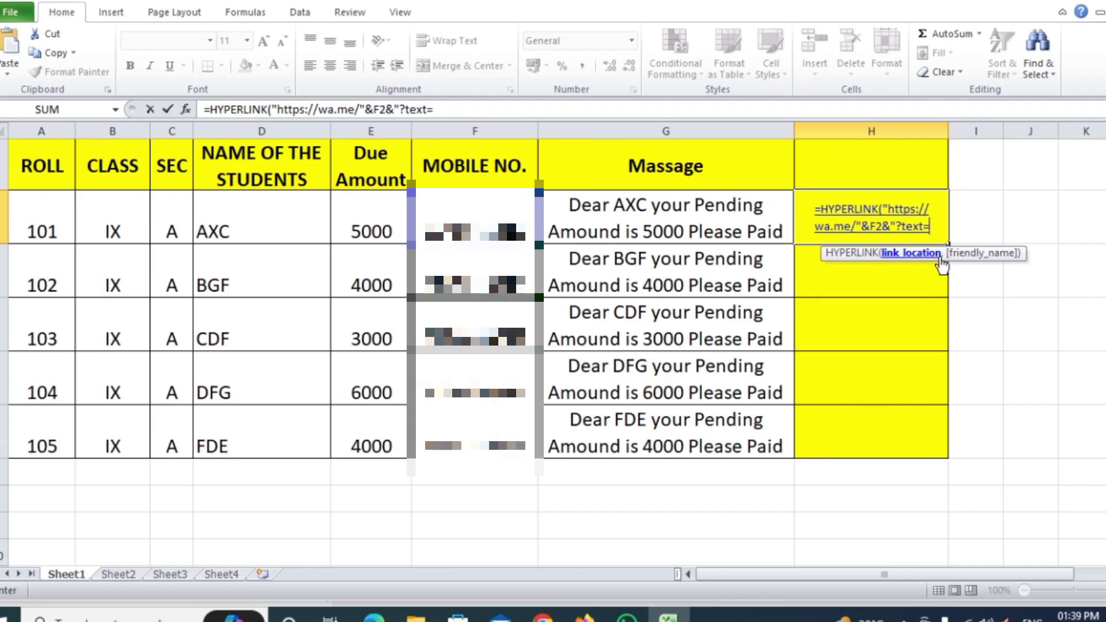
text(")
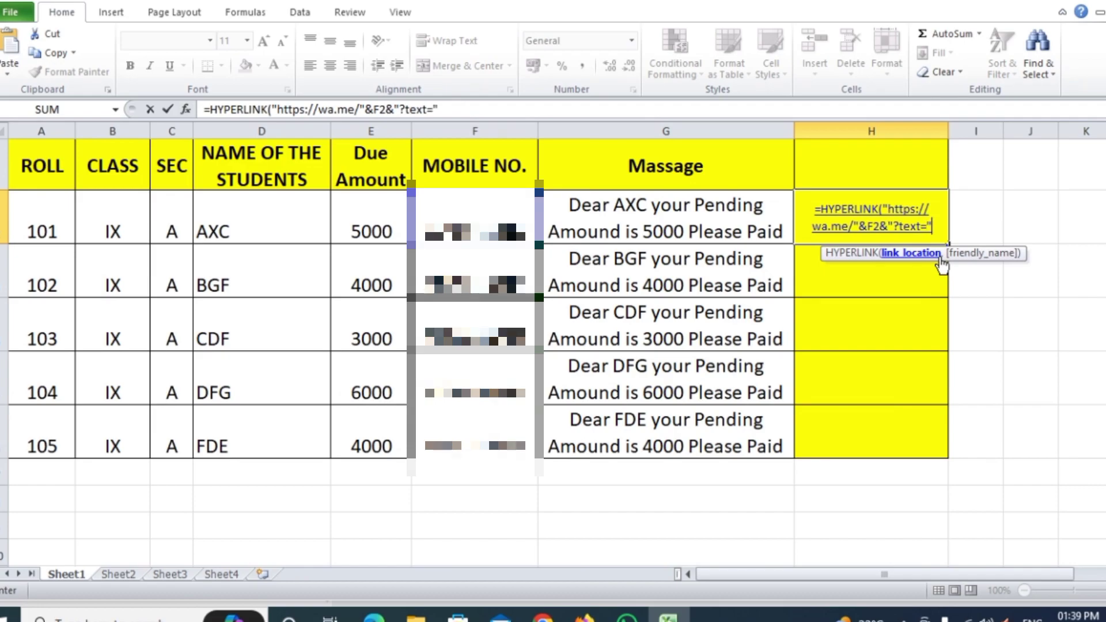
text(&)
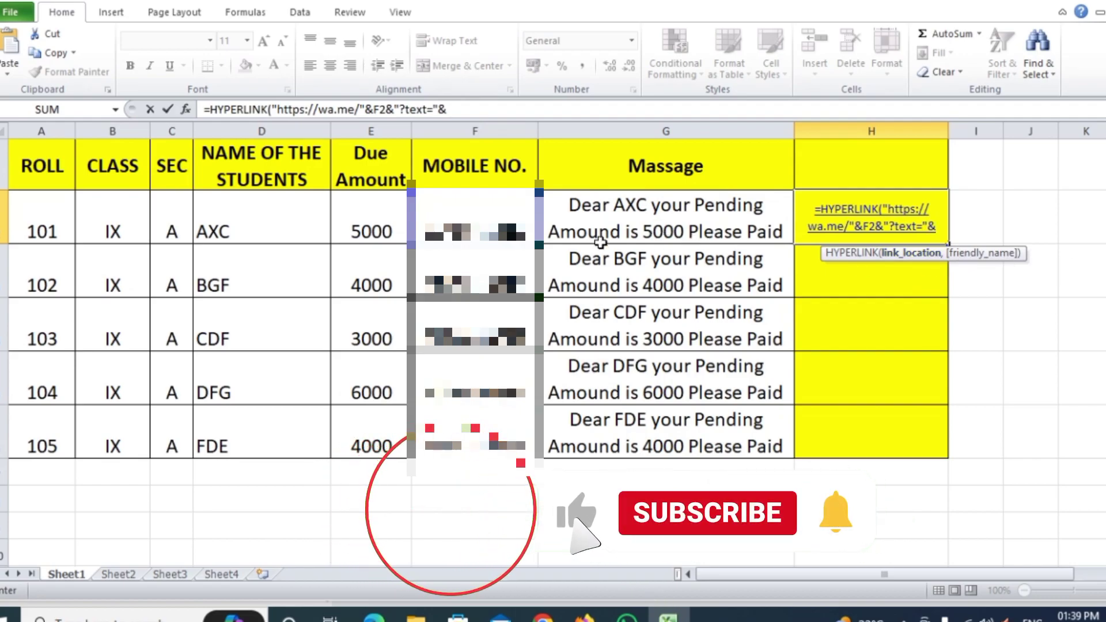
click(659, 217)
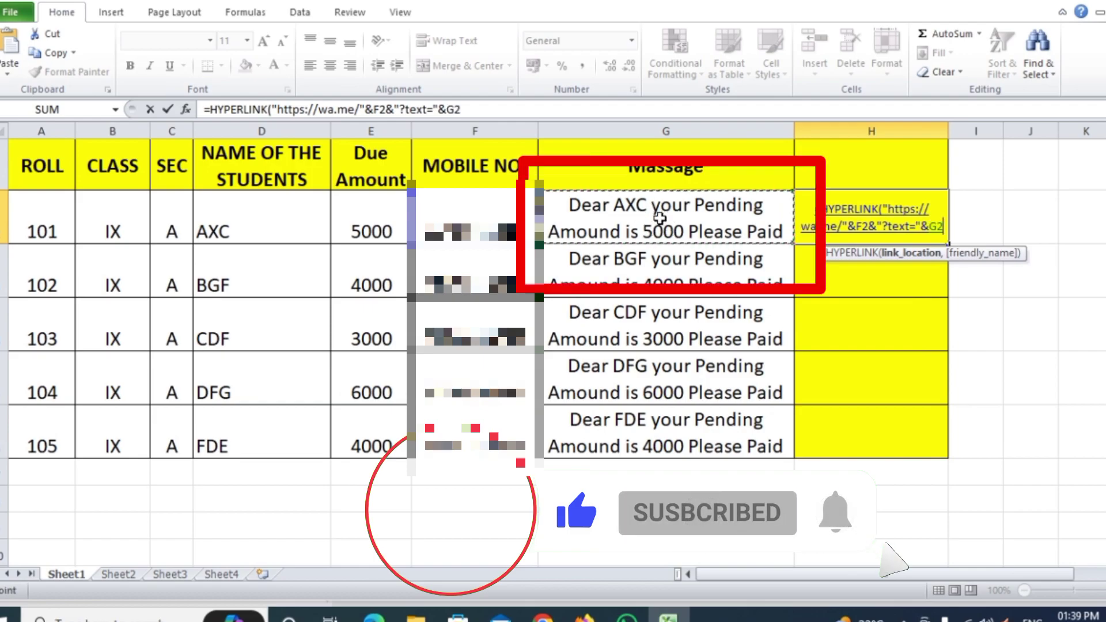
text(,")
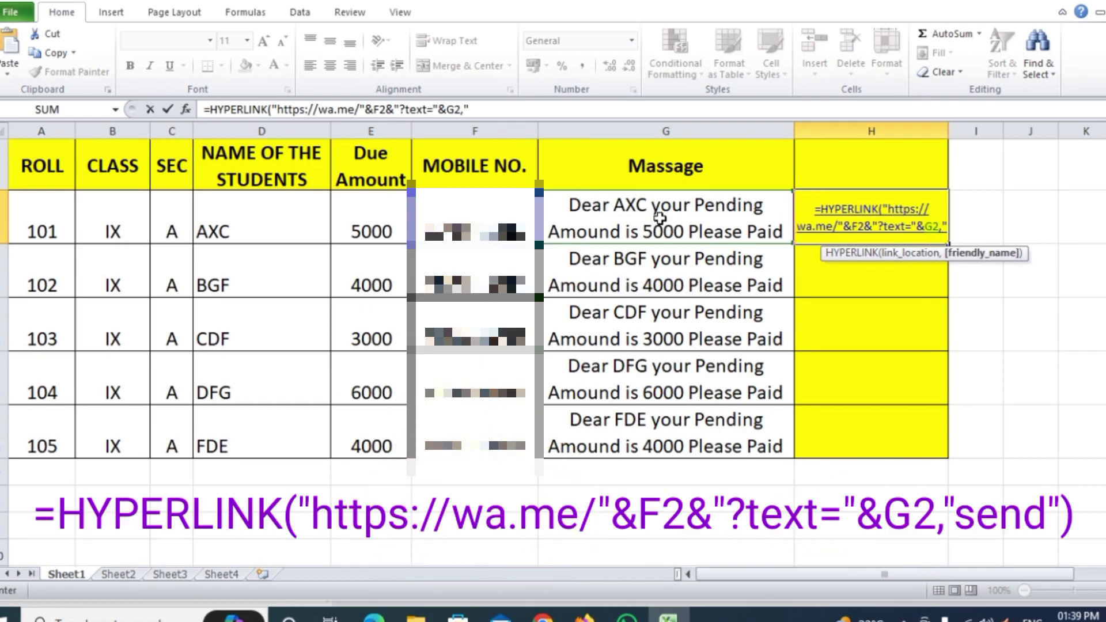
text(sen)
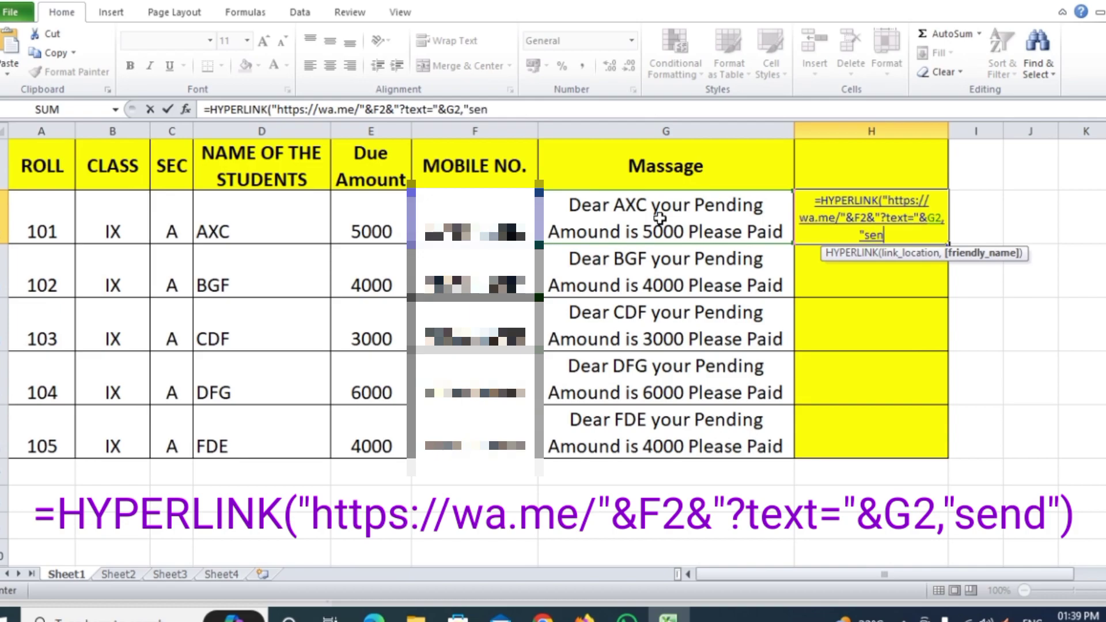
text(d")
text())
Step: Commit the H2 link formula and fill it down to H6 for every student
key(Return)
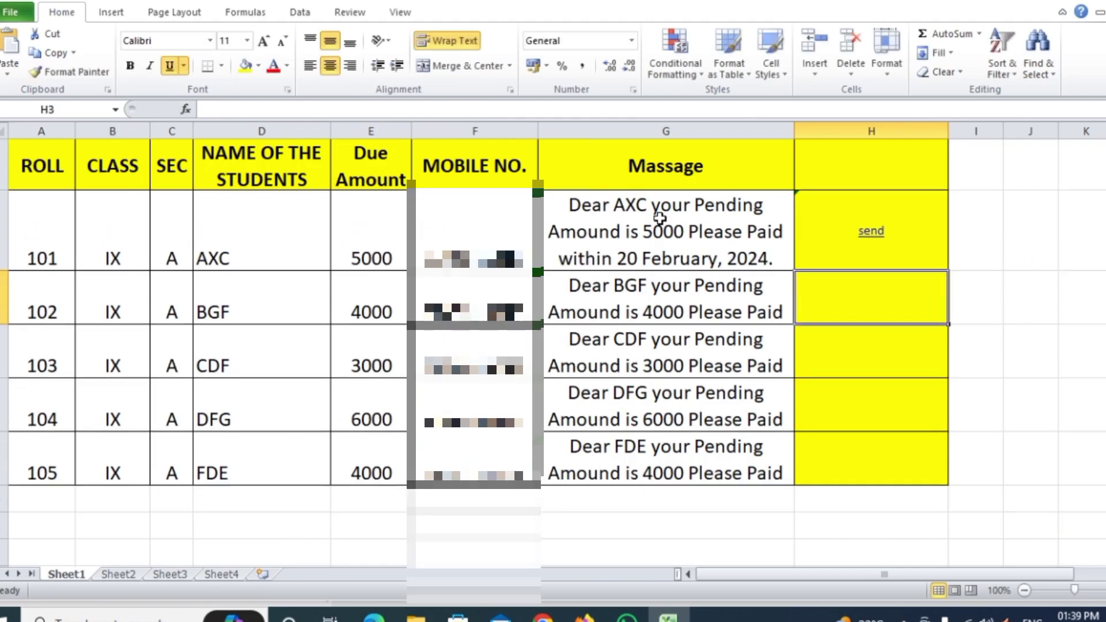
key(Up)
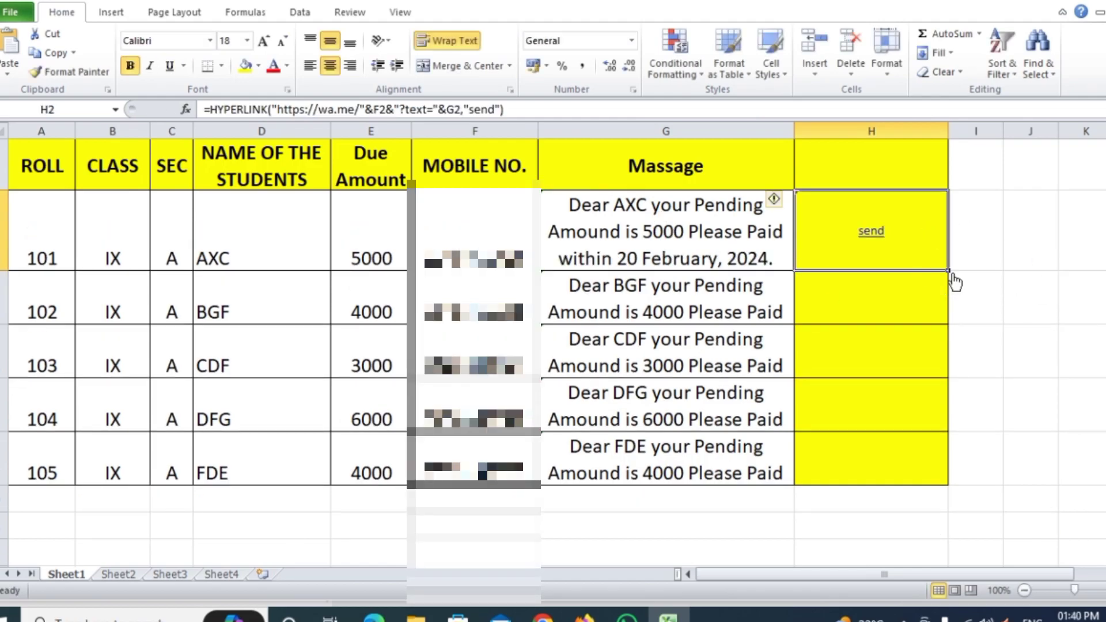
drag(948, 270, 935, 477)
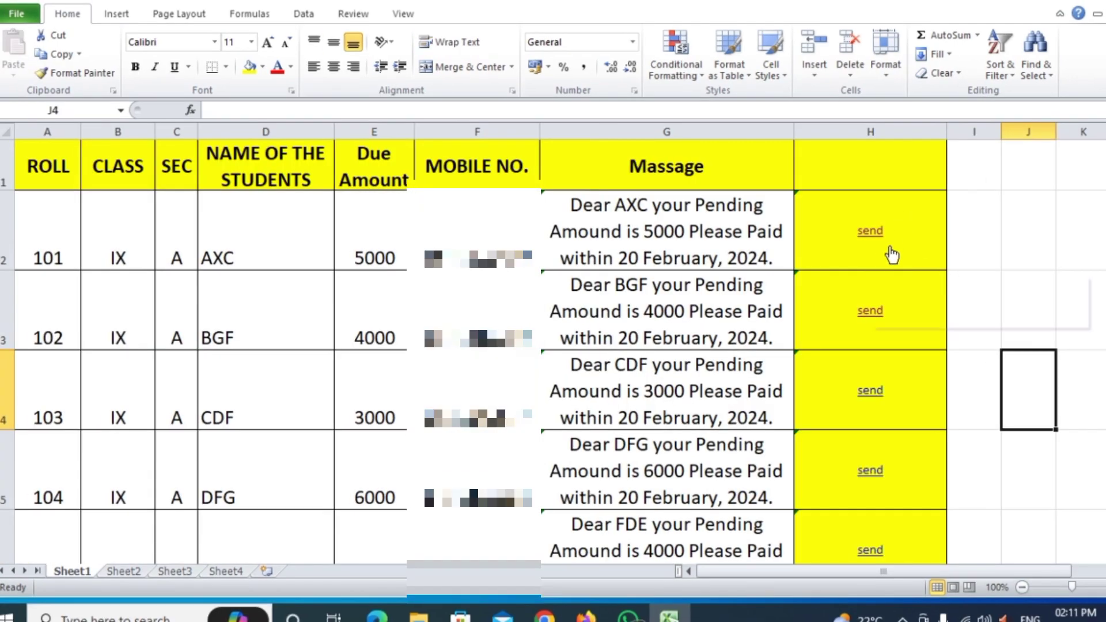
mouse_move(871, 231)
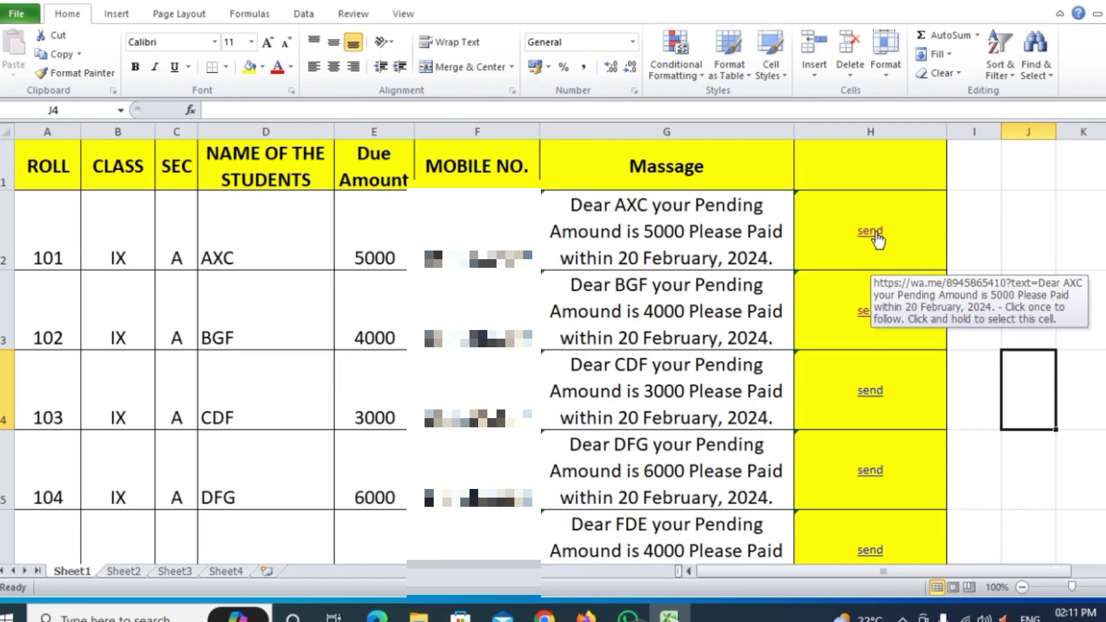
Step: Follow H2's send link and let Chrome hand it to the WhatsApp app
click(869, 238)
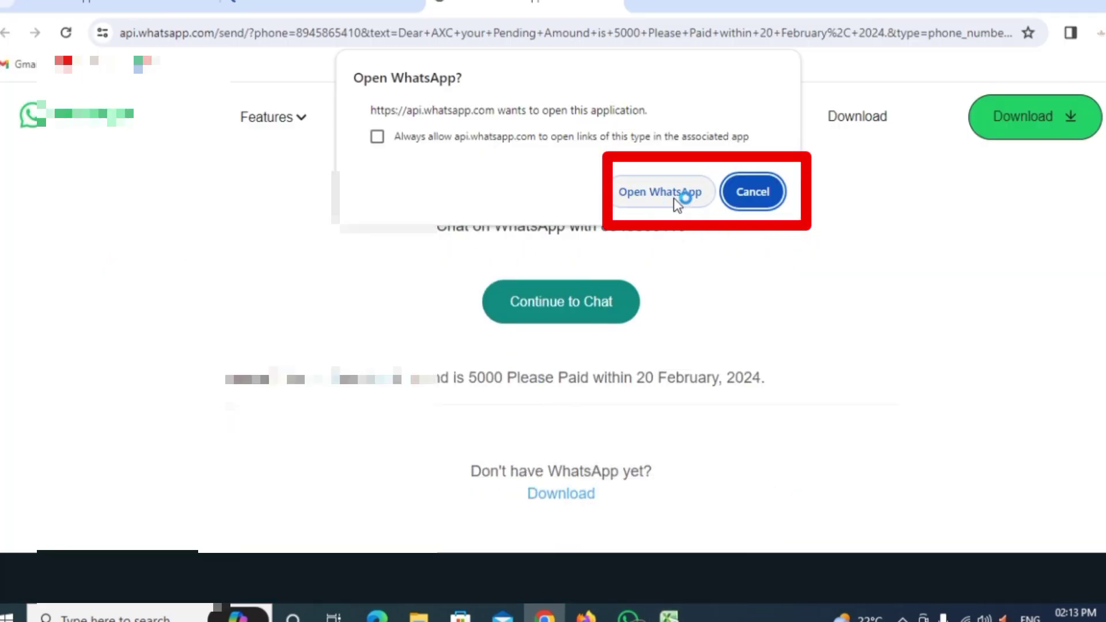
click(672, 195)
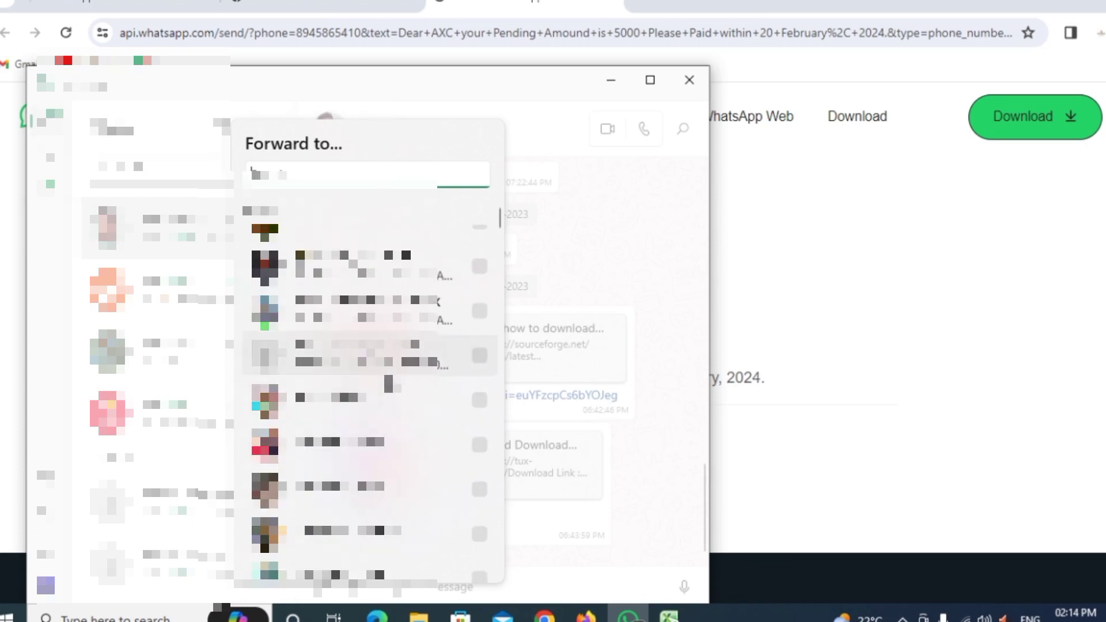
Step: Search the contact in the Forward to list, select them, and send the 5000 reminder
scroll(389, 383, down, 3)
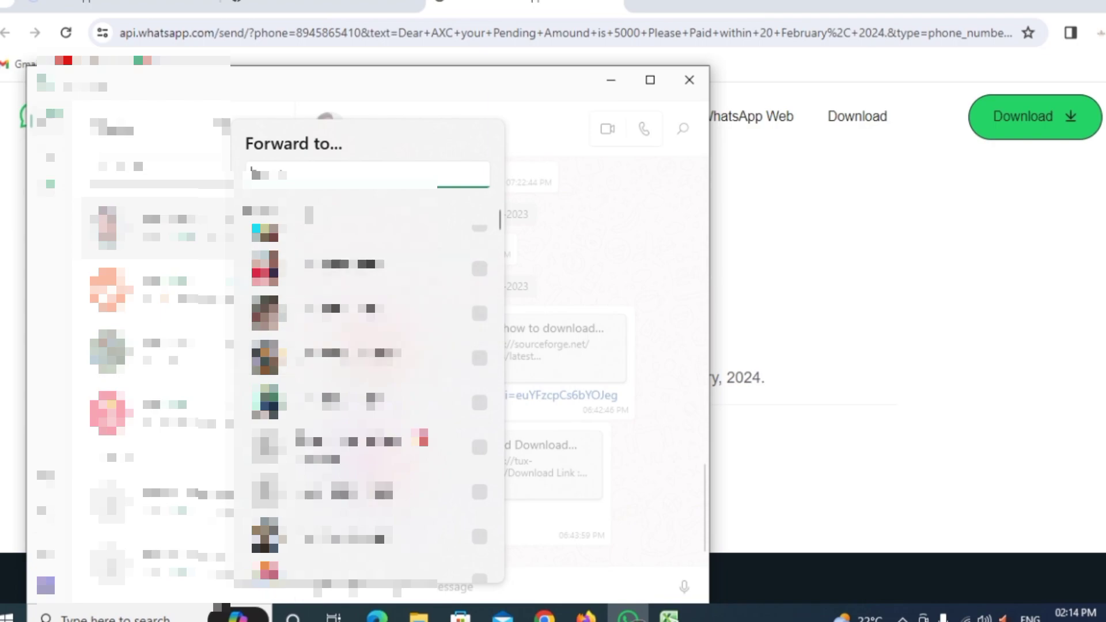
text(a)
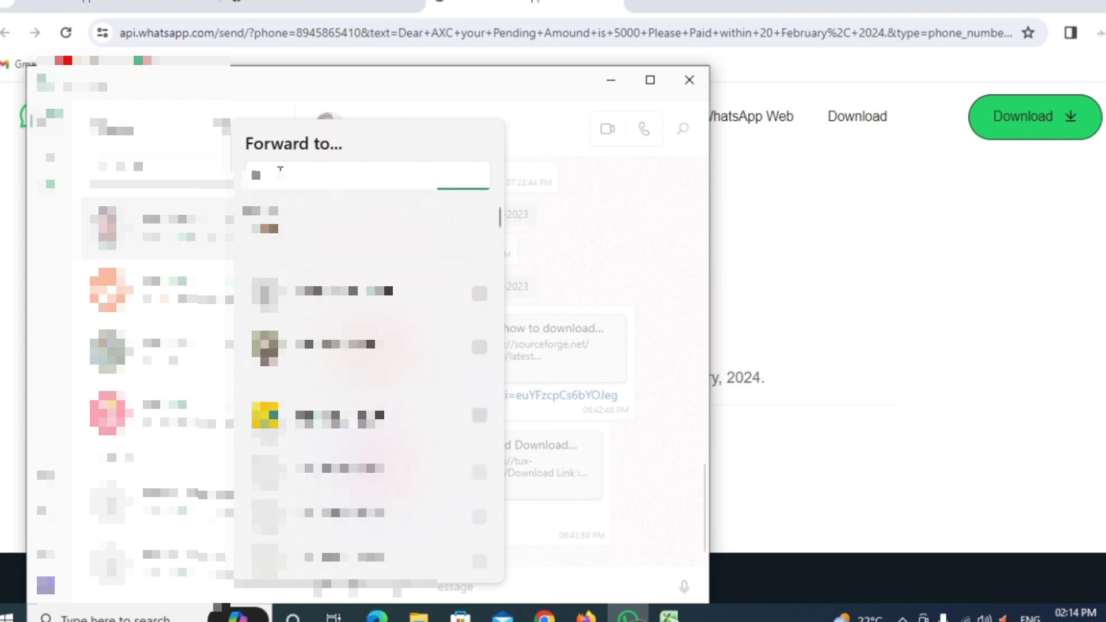
text(ant)
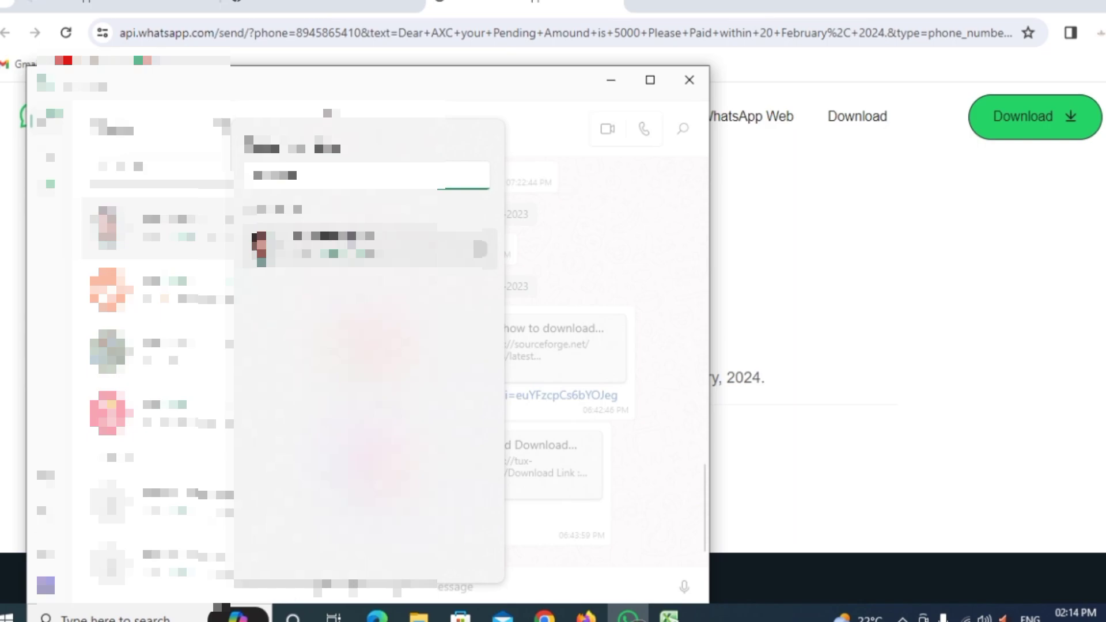
key(Return)
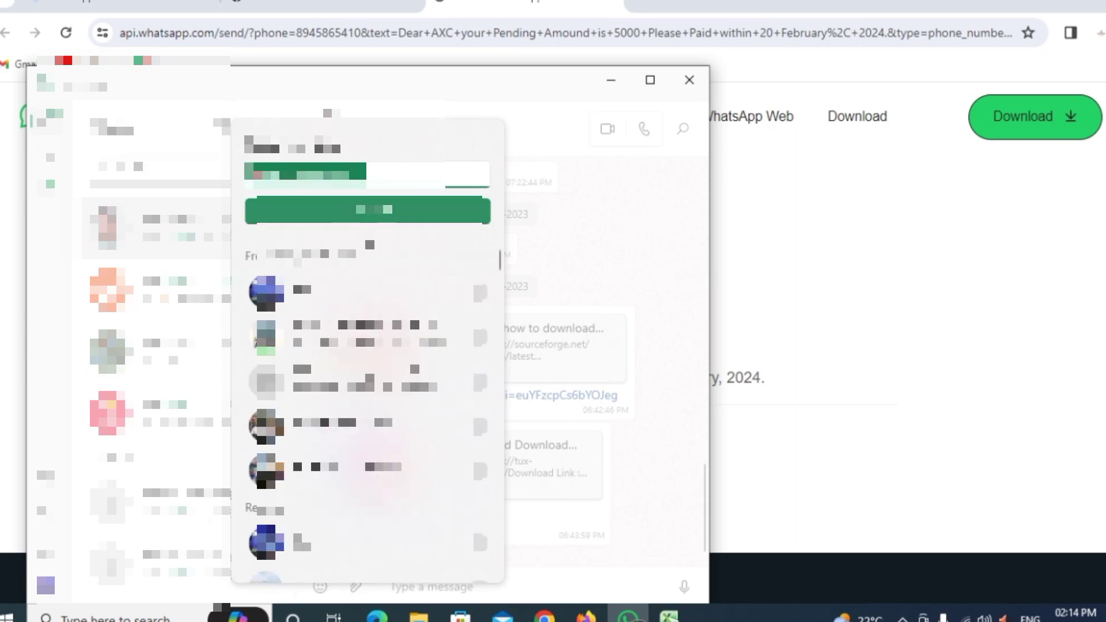
click(370, 218)
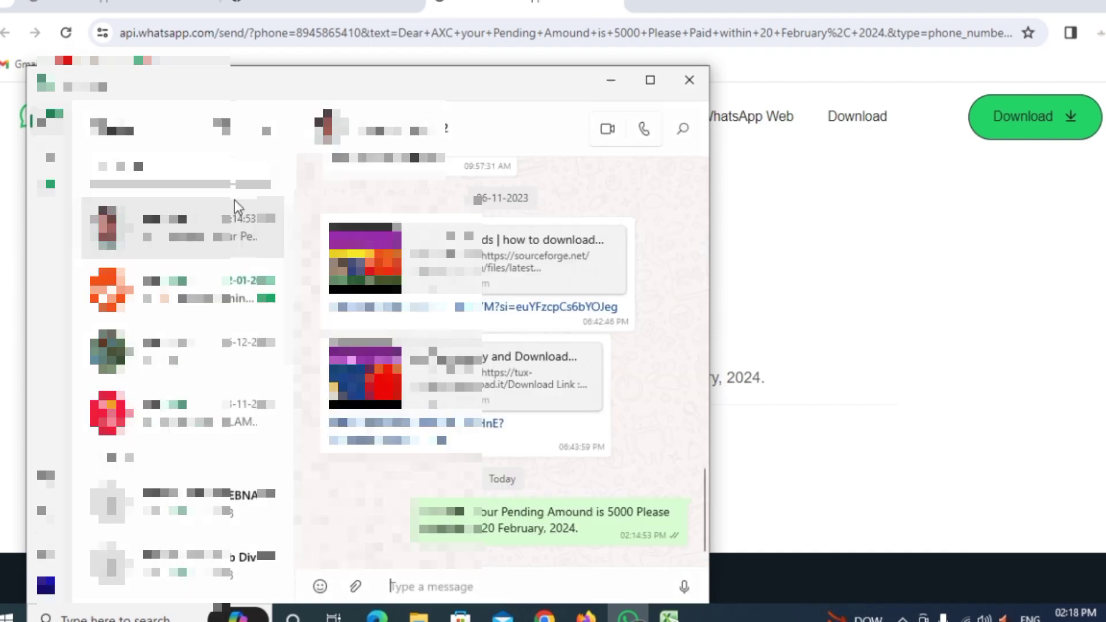